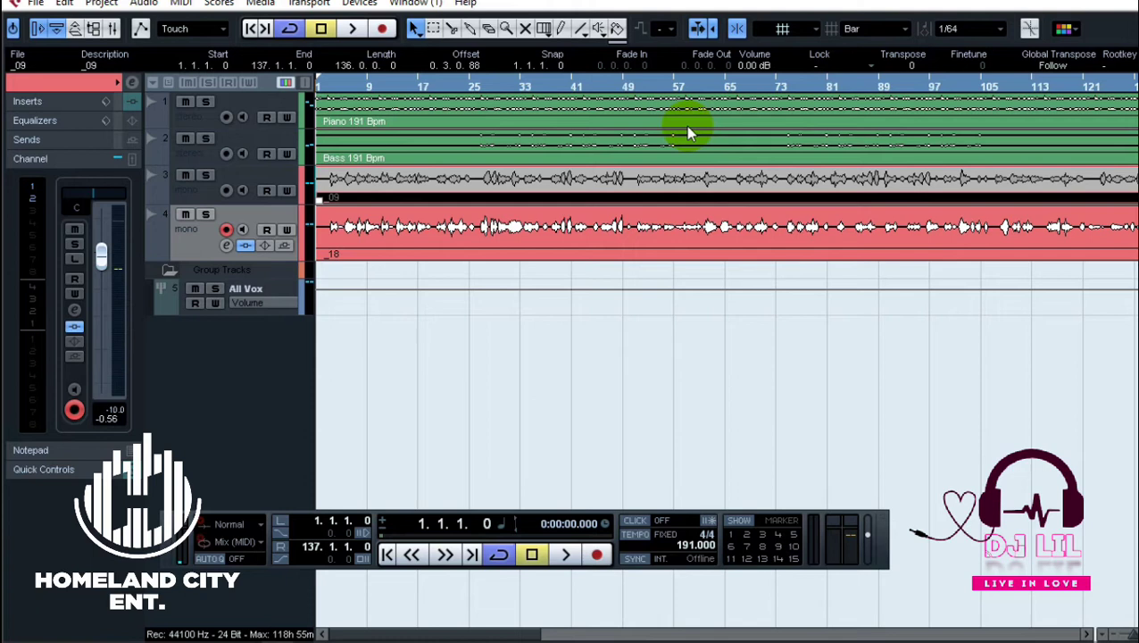
# Step: Play the project from the beginning to hear the vocals and instruments without reverb
pyautogui.press('space')
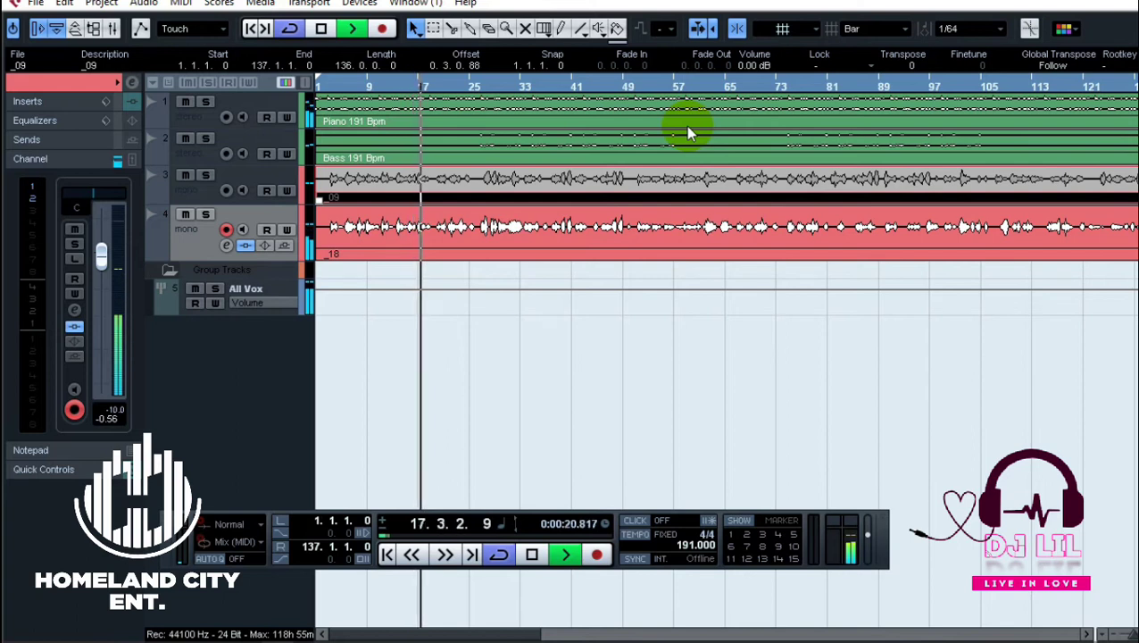
pyautogui.press('space')
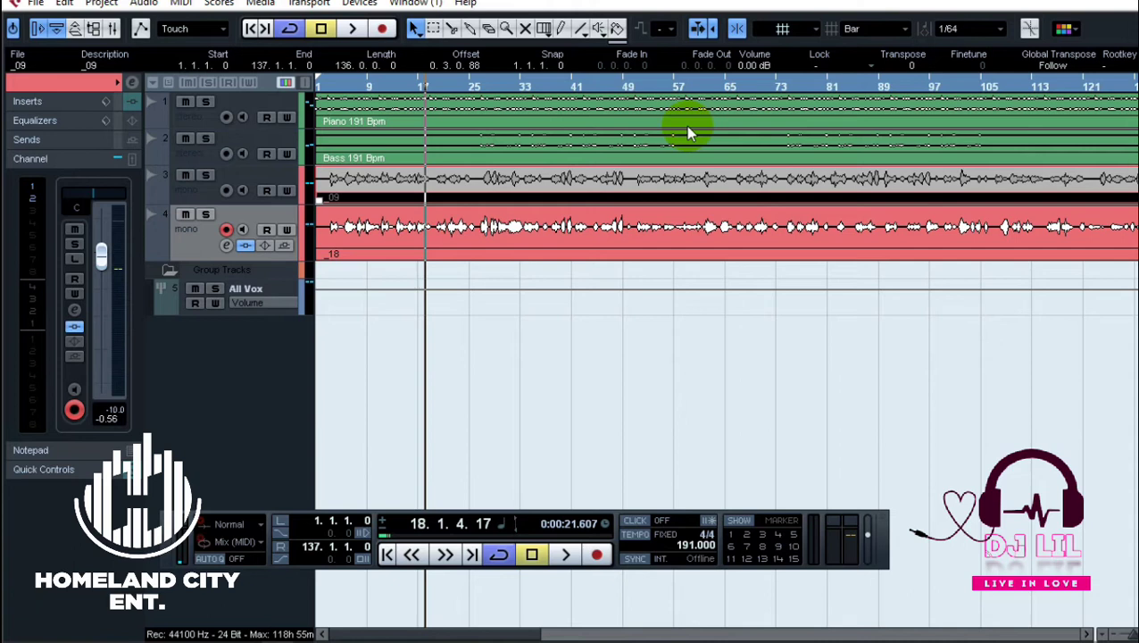
pyautogui.press('Home')
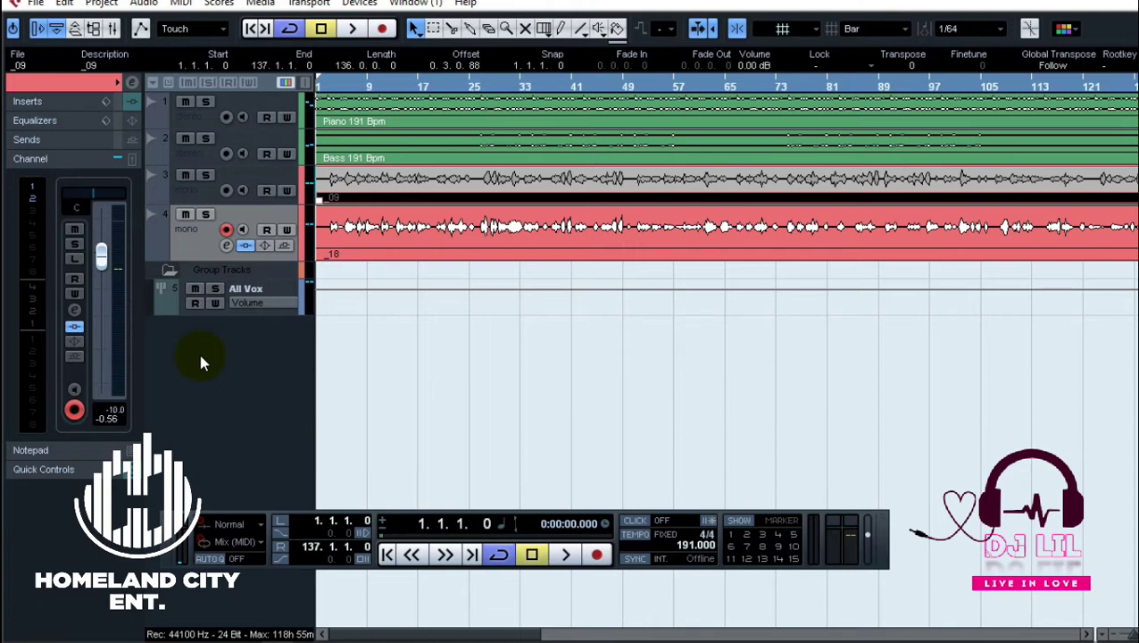
pyautogui.press('space')
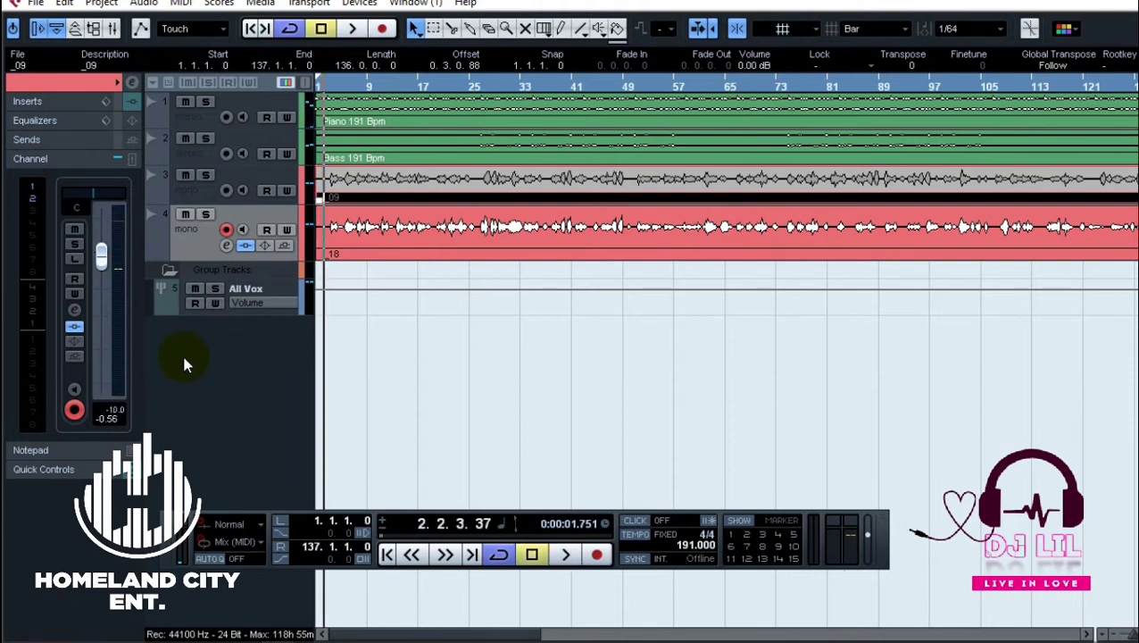
pyautogui.press('Home')
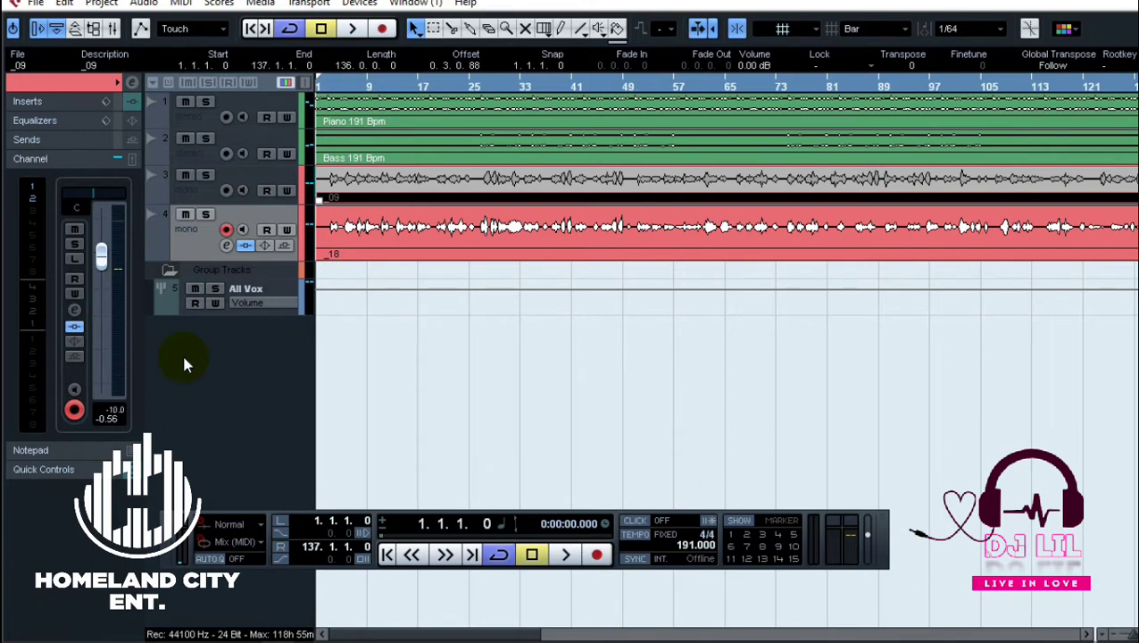
pyautogui.press('space')
pyautogui.rightClick(183, 362)
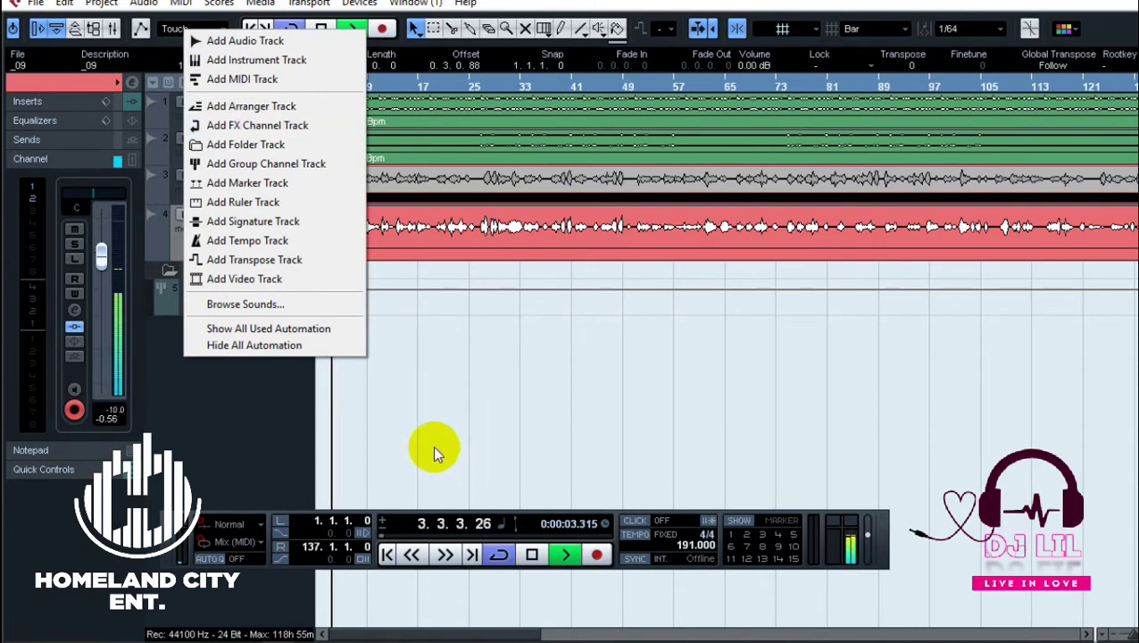
pyautogui.click(374, 385)
pyautogui.press('space')
# Step: Add a stereo FX channel track with the Waves MannyM Reverb Stereo effect
pyautogui.rightClick(190, 355)
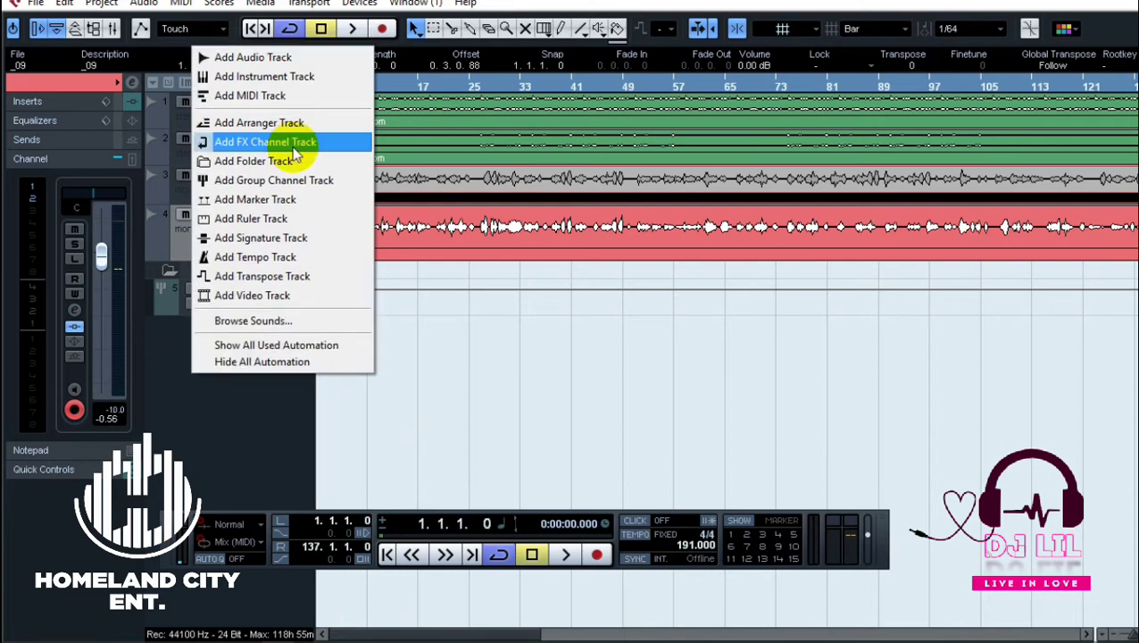
pyautogui.click(295, 144)
pyautogui.click(542, 329)
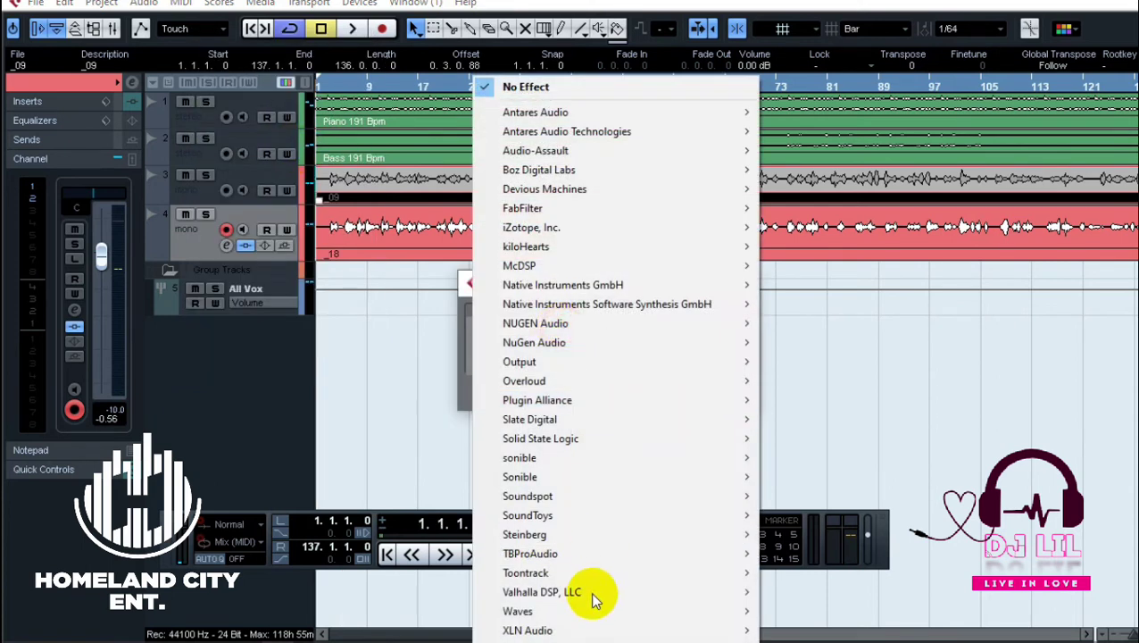
pyautogui.moveTo(591, 610)
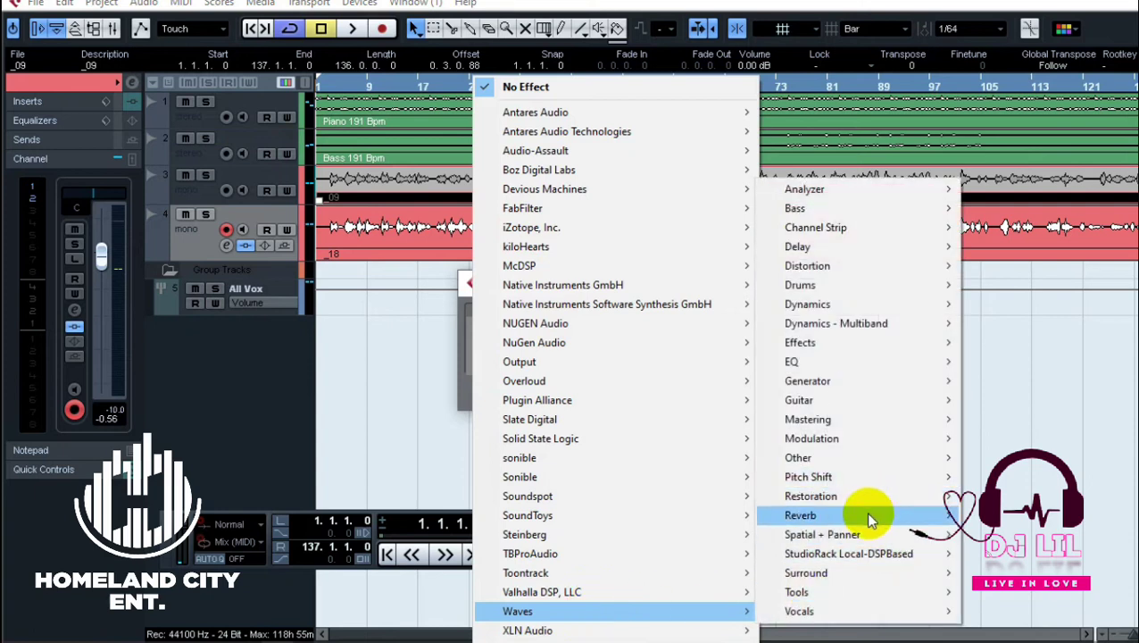
pyautogui.moveTo(867, 516)
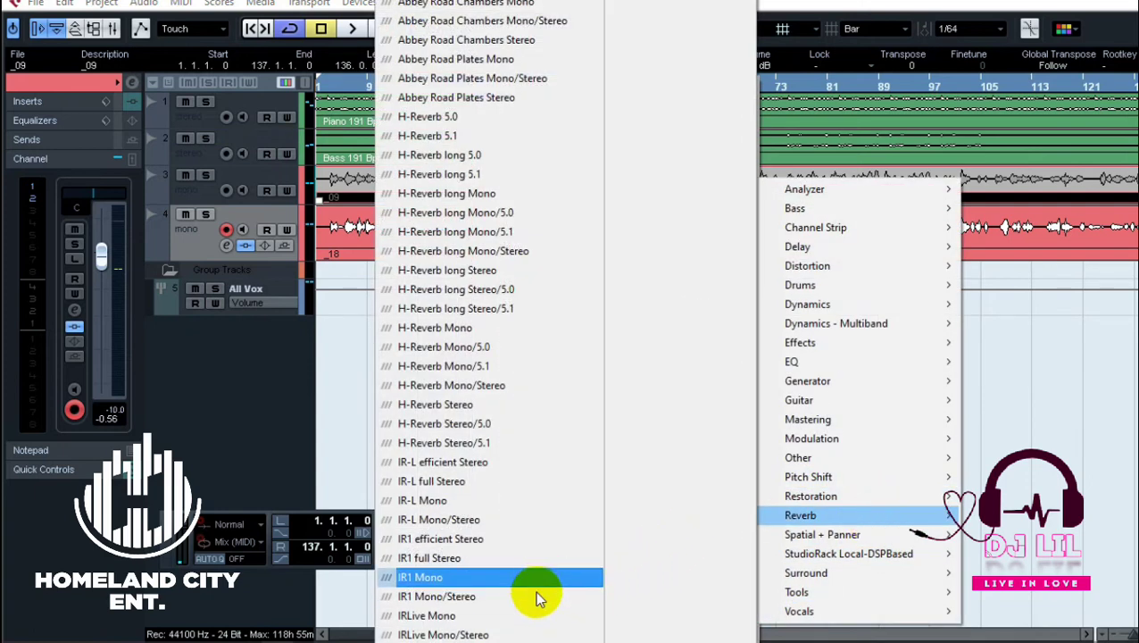
pyautogui.click(512, 634)
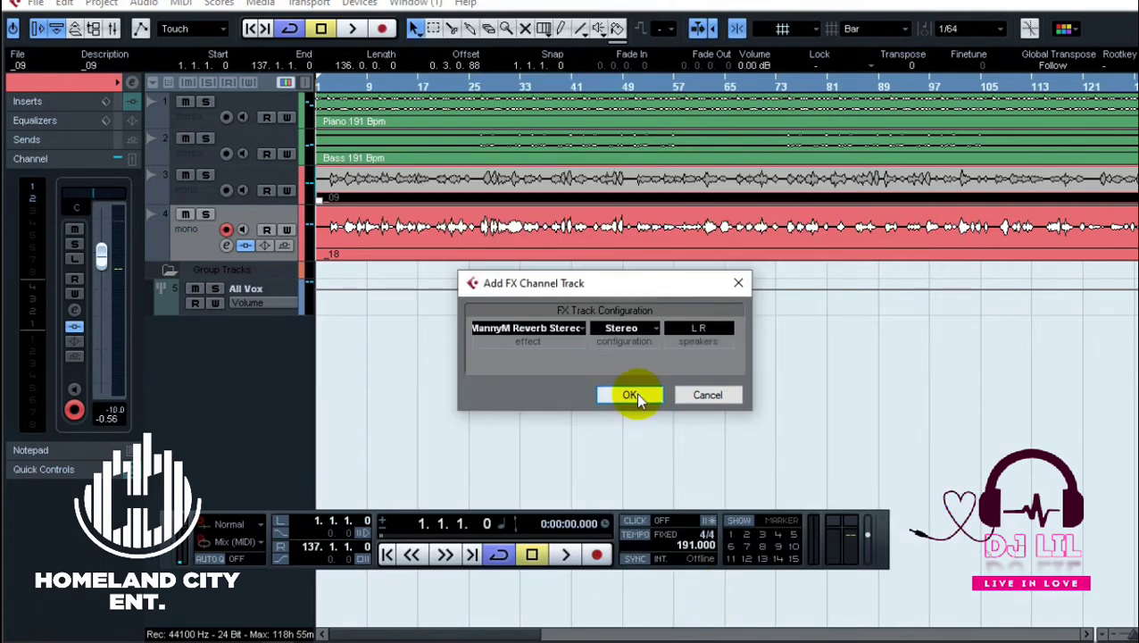
pyautogui.click(631, 396)
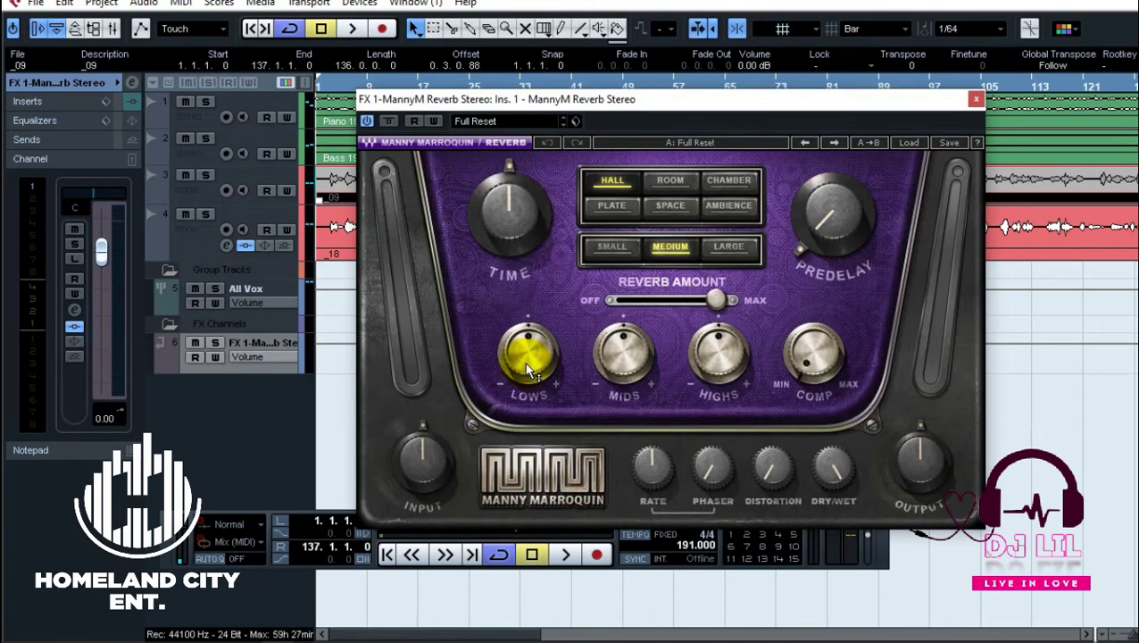
# Step: Rename the new FX channel track as Reverb and give it a light orange track colour
pyautogui.moveTo(529, 371)
pyautogui.doubleClick(271, 344)
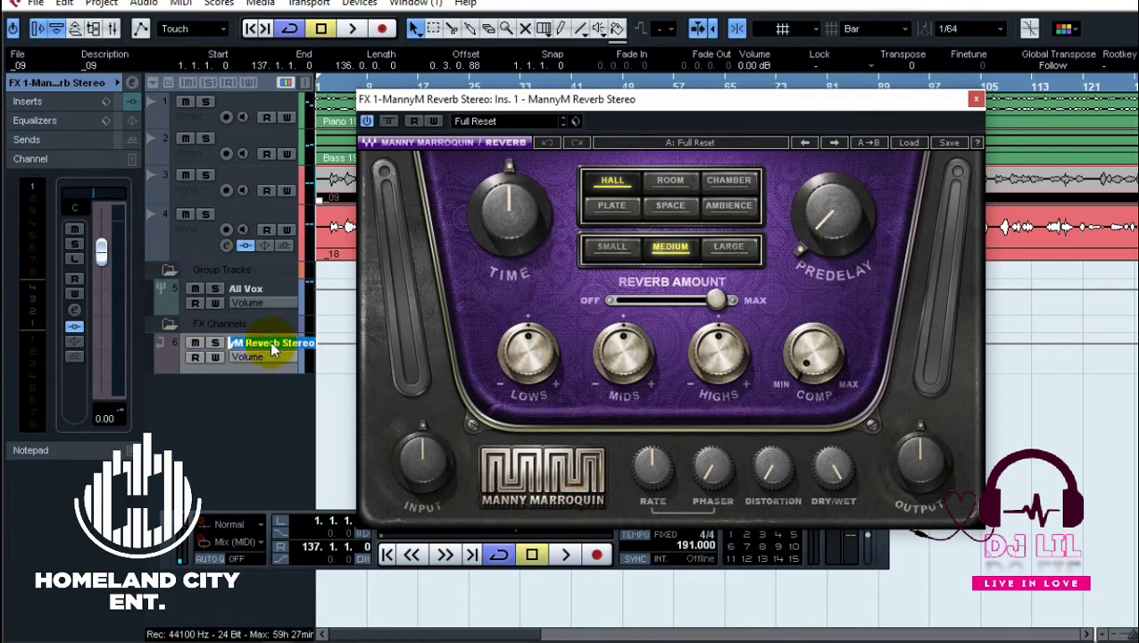
pyautogui.write('Reverb')
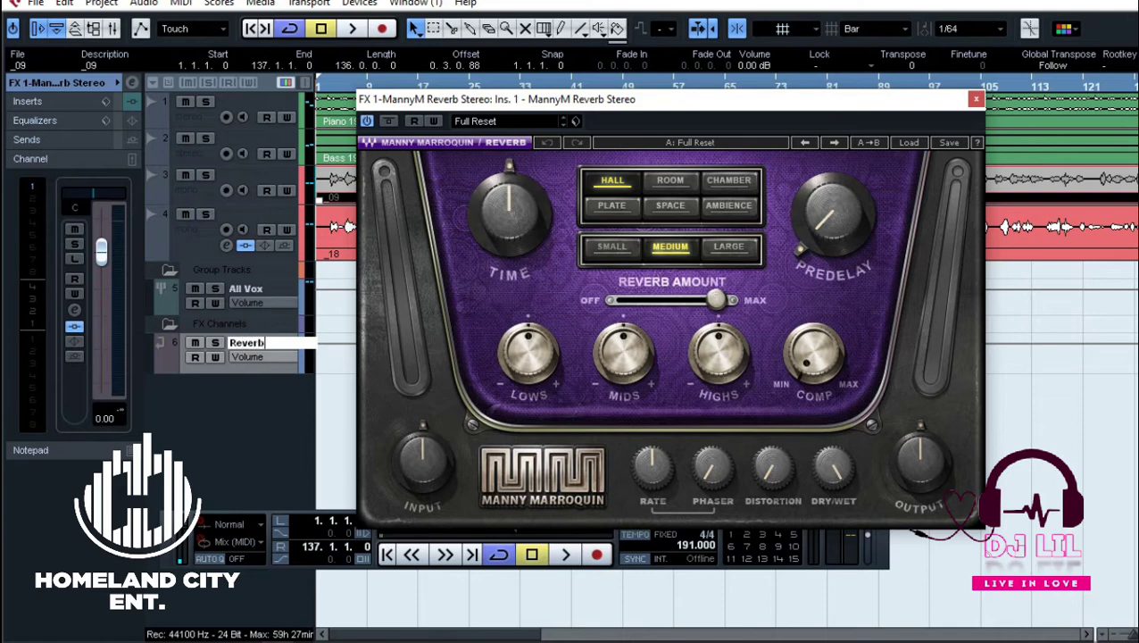
pyautogui.press('Return')
pyautogui.click(307, 368)
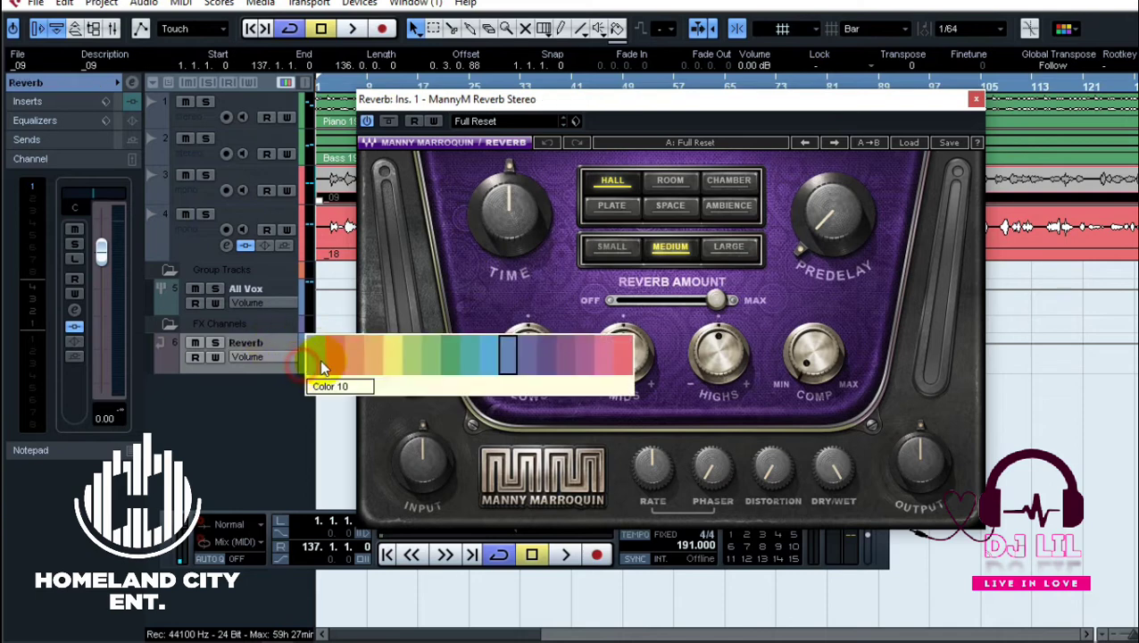
pyautogui.click(375, 353)
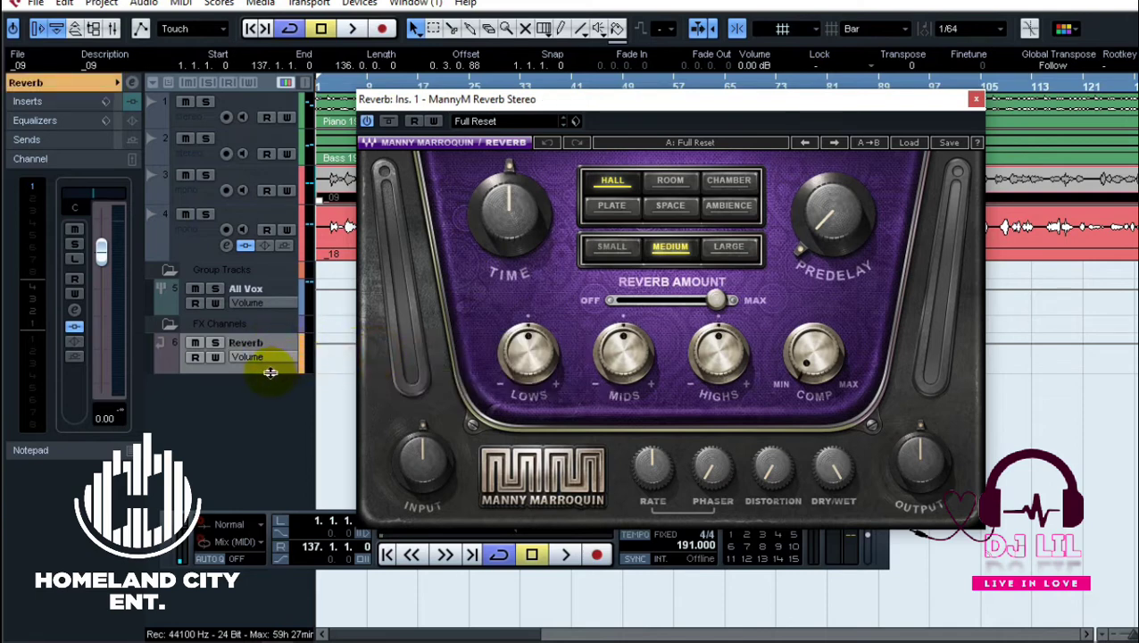
pyautogui.moveTo(267, 369); pyautogui.dragTo(269, 399)
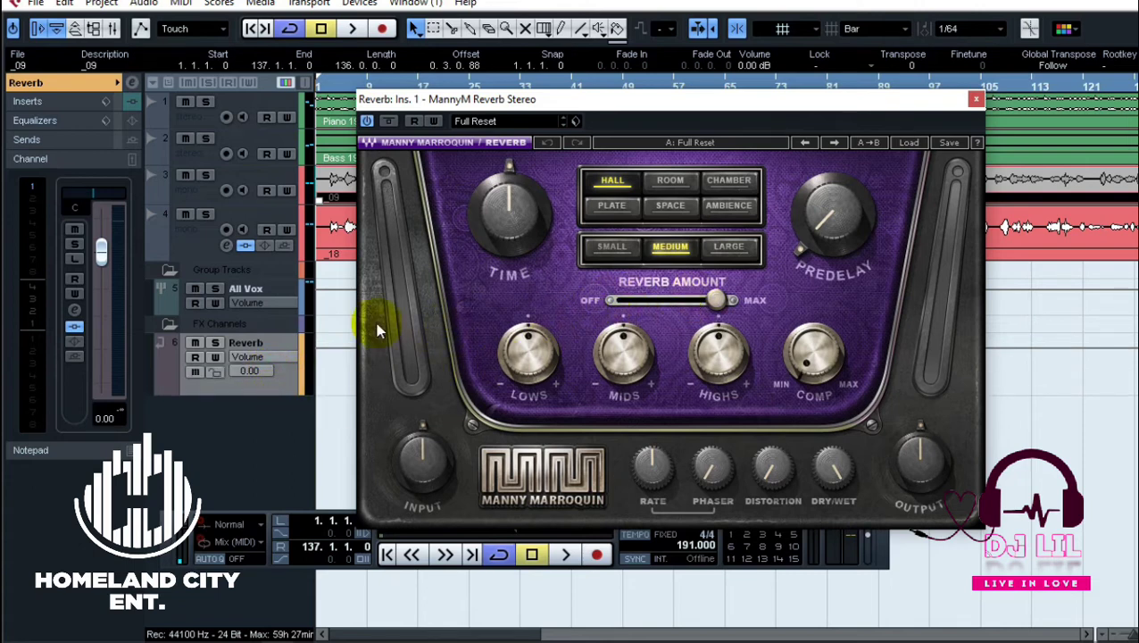
# Step: Route the first send of vocal track 4 to the Reverb channel and activate the send
pyautogui.click(174, 234)
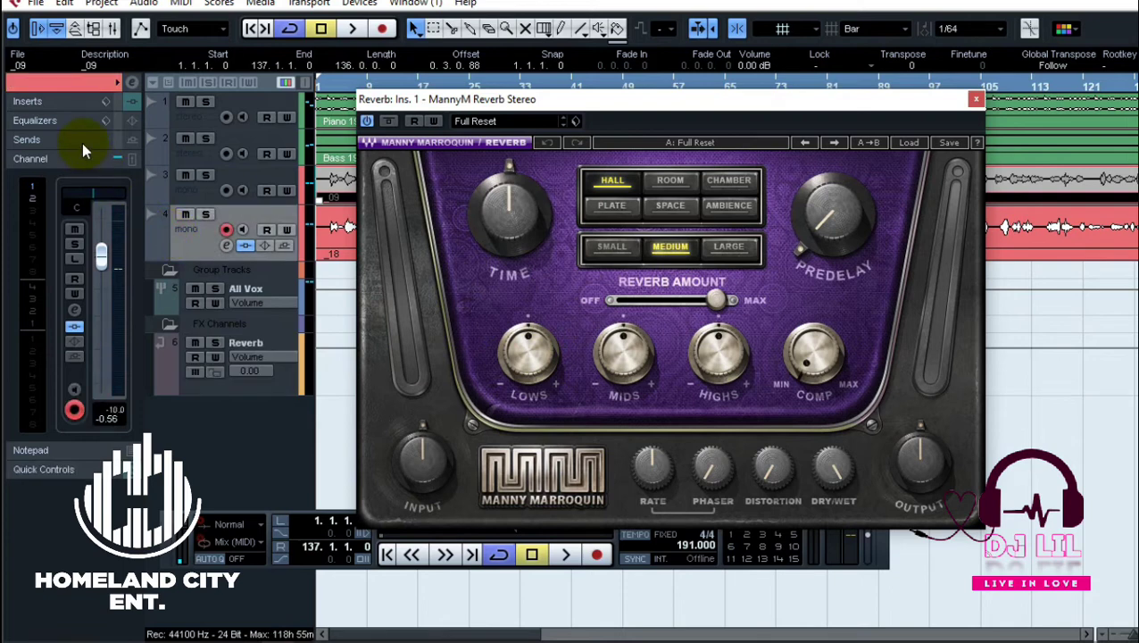
pyautogui.click(27, 140)
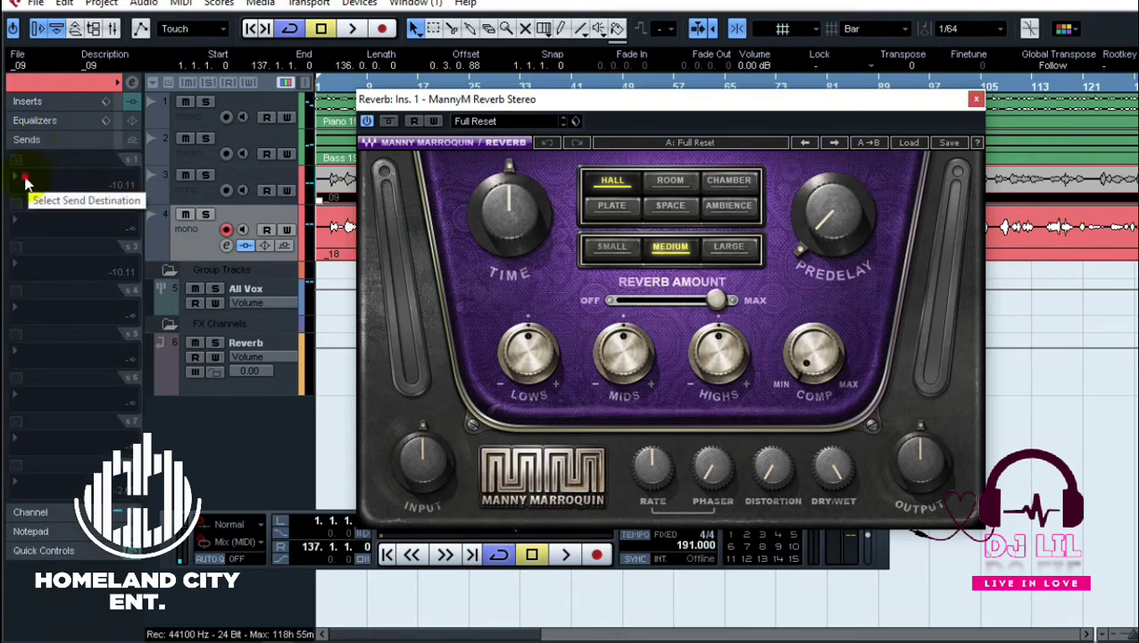
pyautogui.click(26, 173)
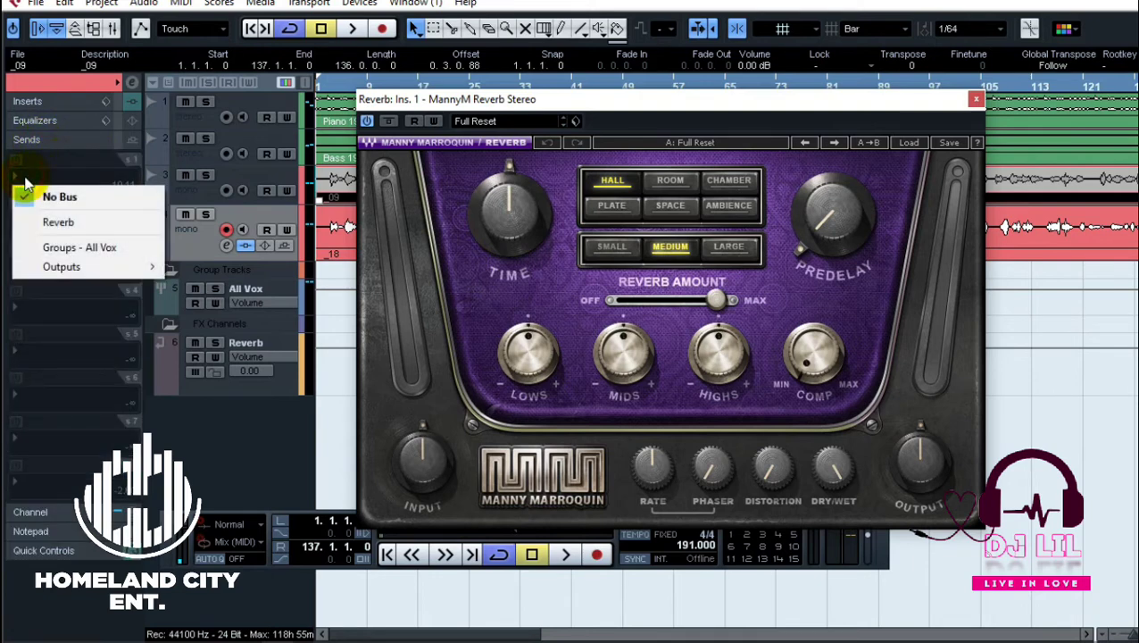
pyautogui.click(66, 223)
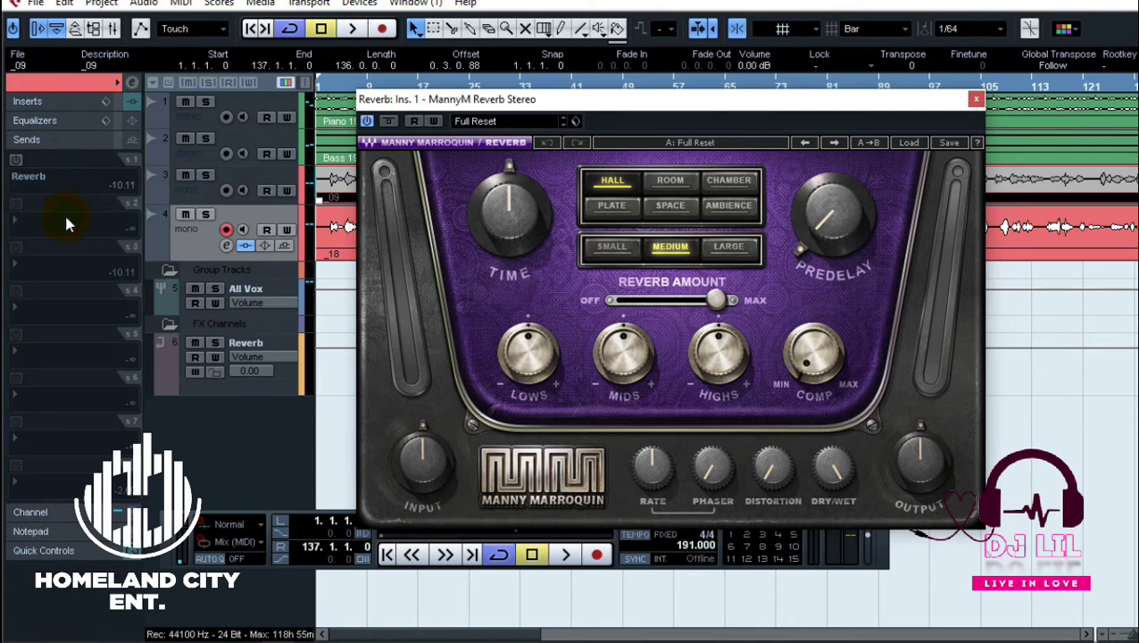
pyautogui.click(16, 160)
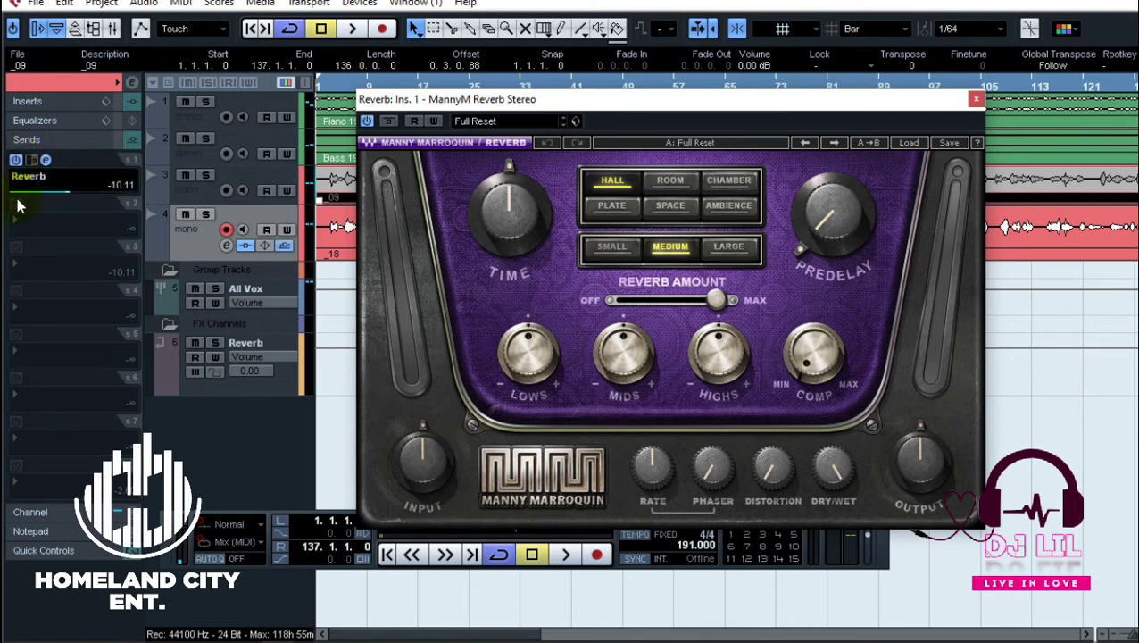
# Step: Set the Reverb send level on track 4 to 0 and play the project to hear the reverb
pyautogui.click(24, 198)
pyautogui.doubleClick(120, 189)
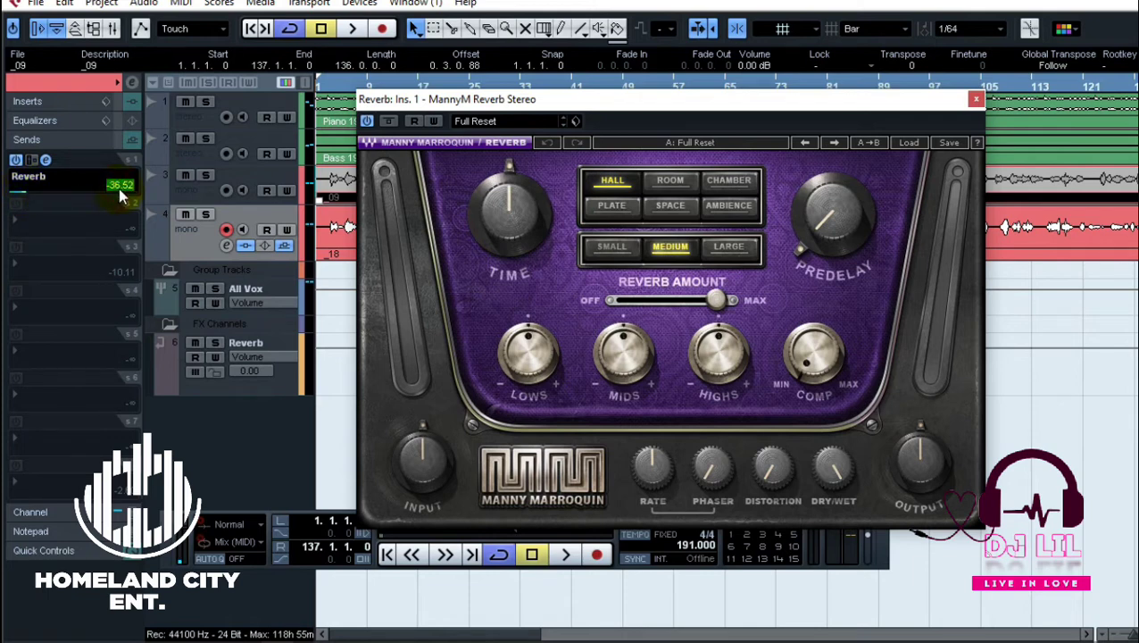
pyautogui.write('0')
pyautogui.press('Return')
pyautogui.press('space')
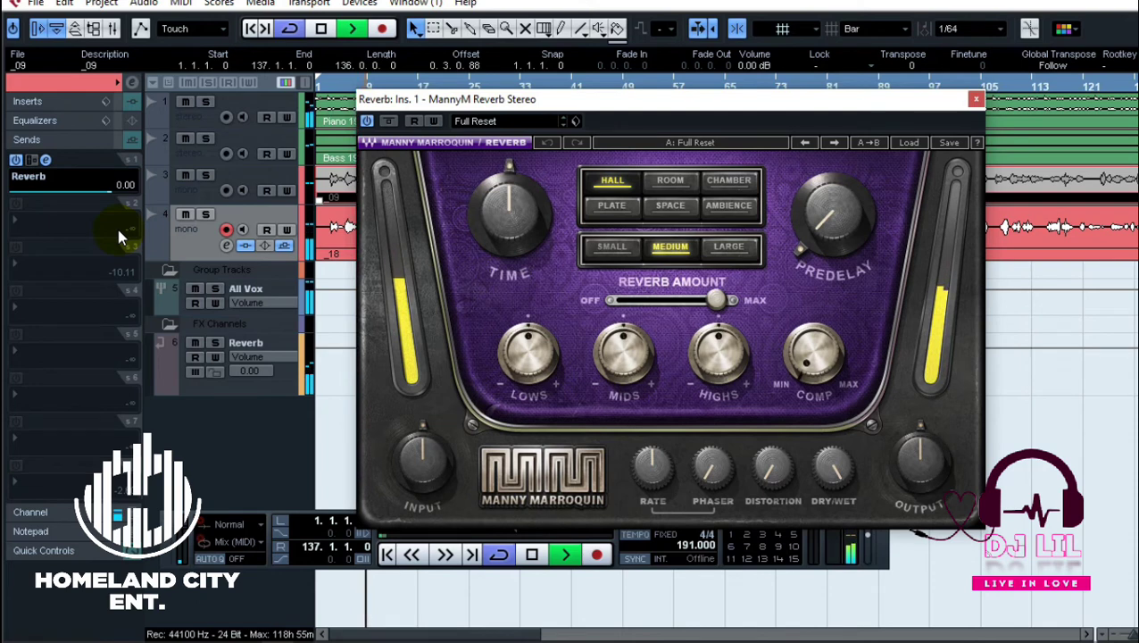
pyautogui.moveTo(190, 257); pyautogui.dragTo(185, 310)
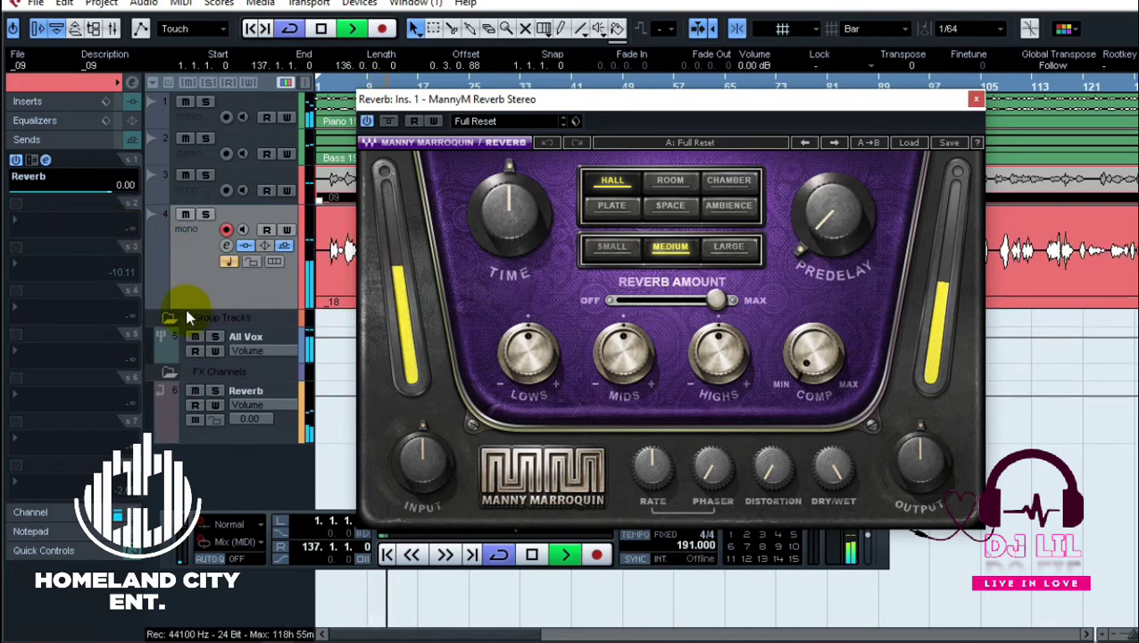
pyautogui.press('space')
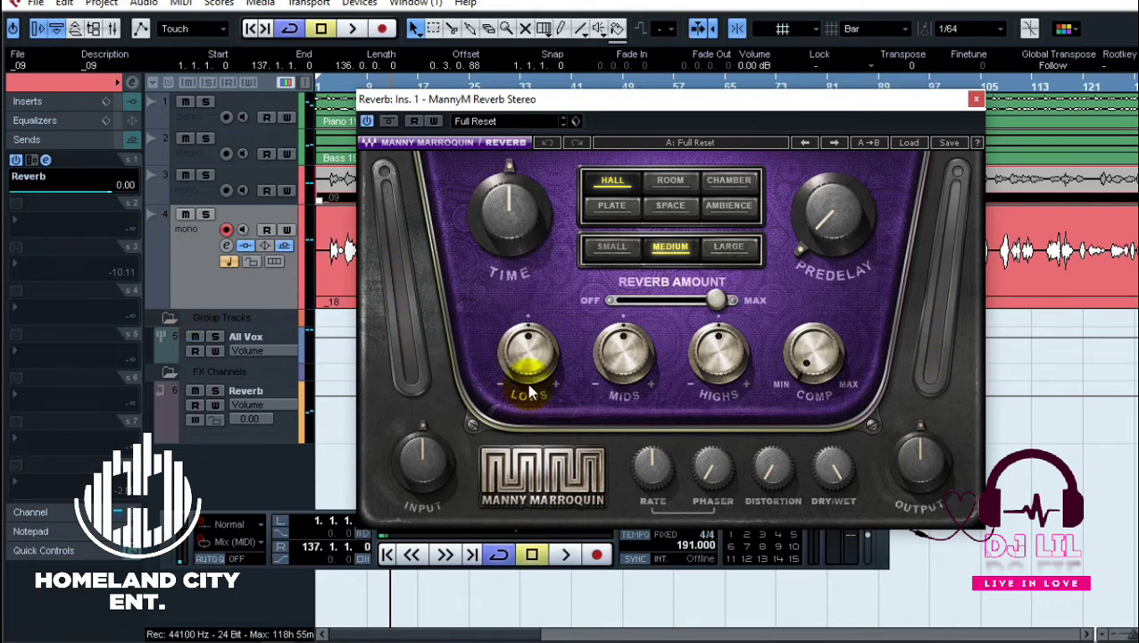
# Step: Lower the reverb's Lows, raise its Mids, and set Highs to 10.2 and Comp to 40.2
pyautogui.moveTo(528, 355); pyautogui.dragTo(529, 351)
pyautogui.moveTo(623, 353); pyautogui.dragTo(625, 348)
pyautogui.moveTo(705, 359); pyautogui.dragTo(705, 349)
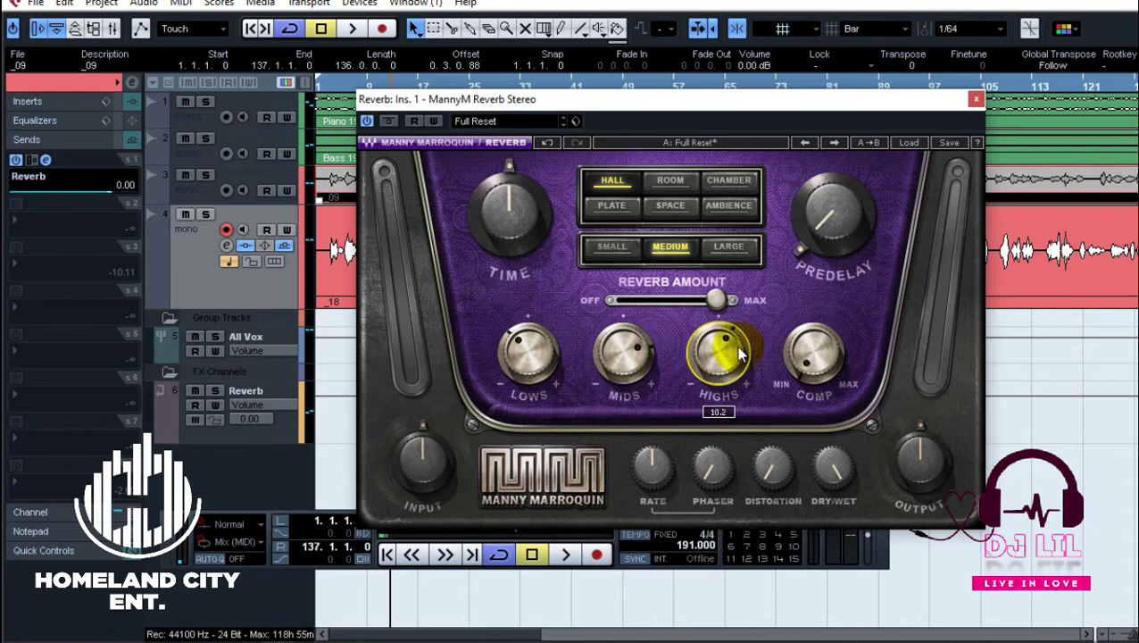
pyautogui.moveTo(799, 355); pyautogui.dragTo(800, 348)
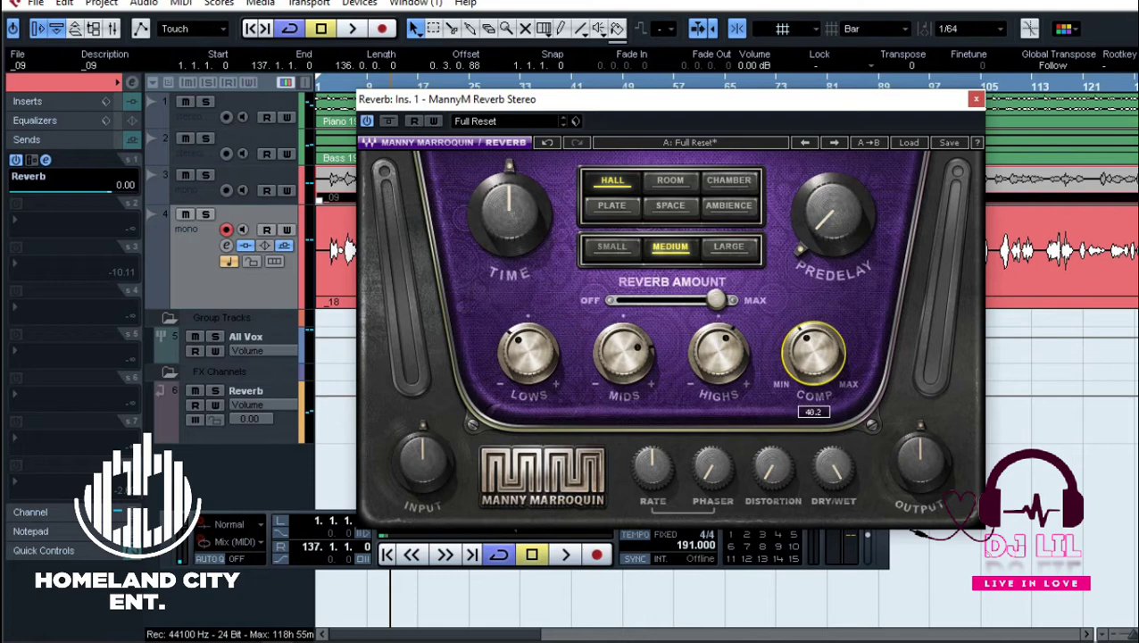
pyautogui.moveTo(830, 215); pyautogui.dragTo(830, 210)
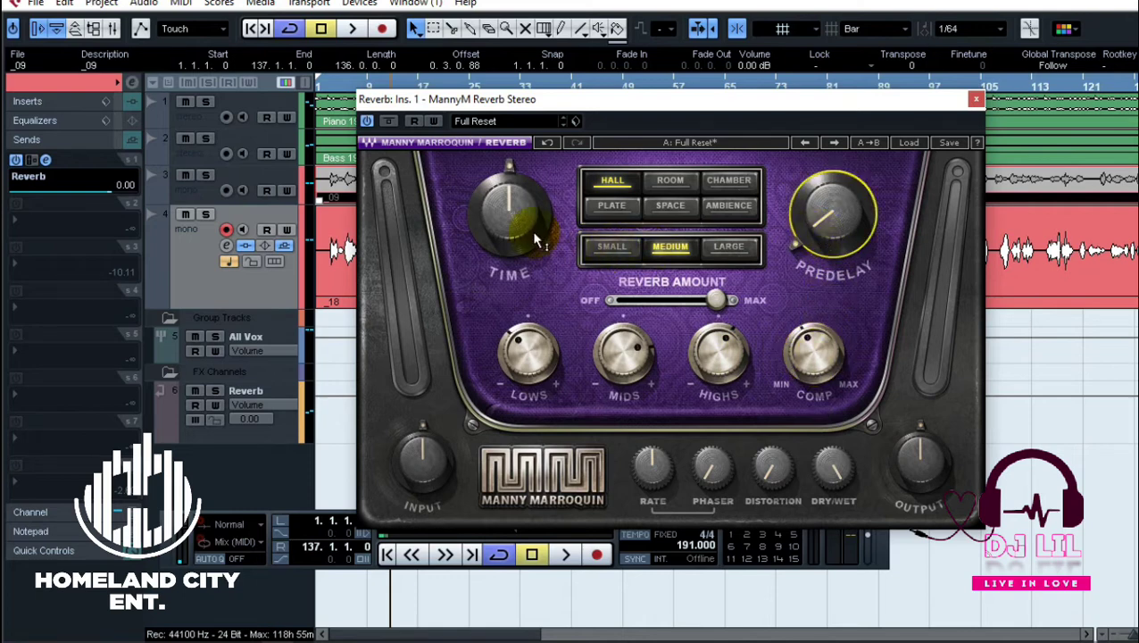
# Step: Switch the reverb to a Large Space type, audition it during playback, and close the plug-in window
pyautogui.click(740, 255)
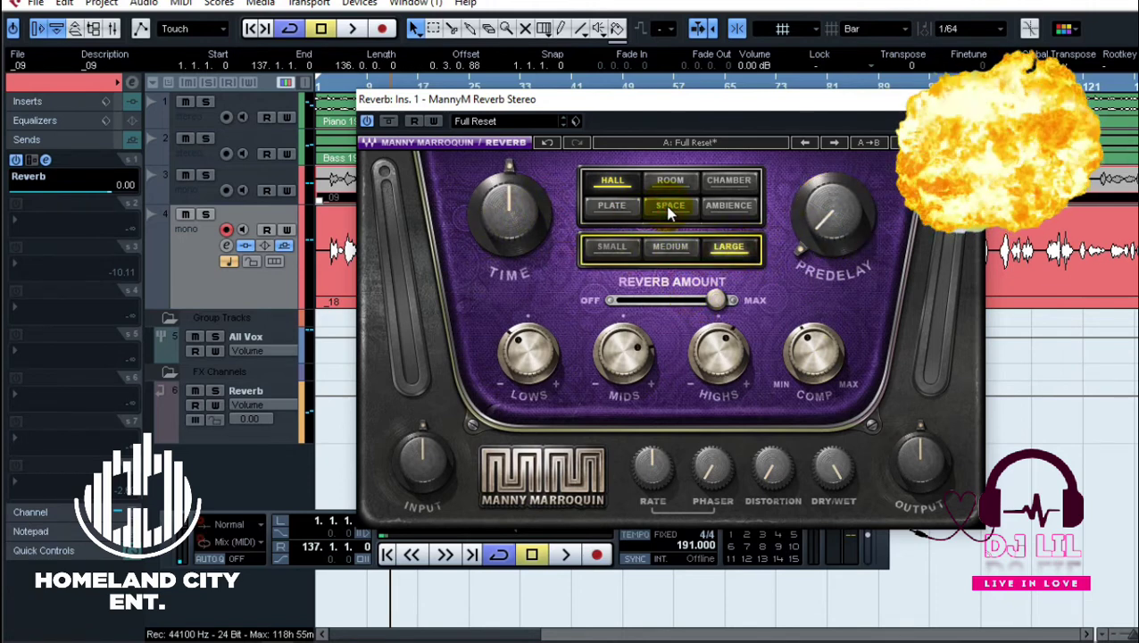
pyautogui.click(669, 207)
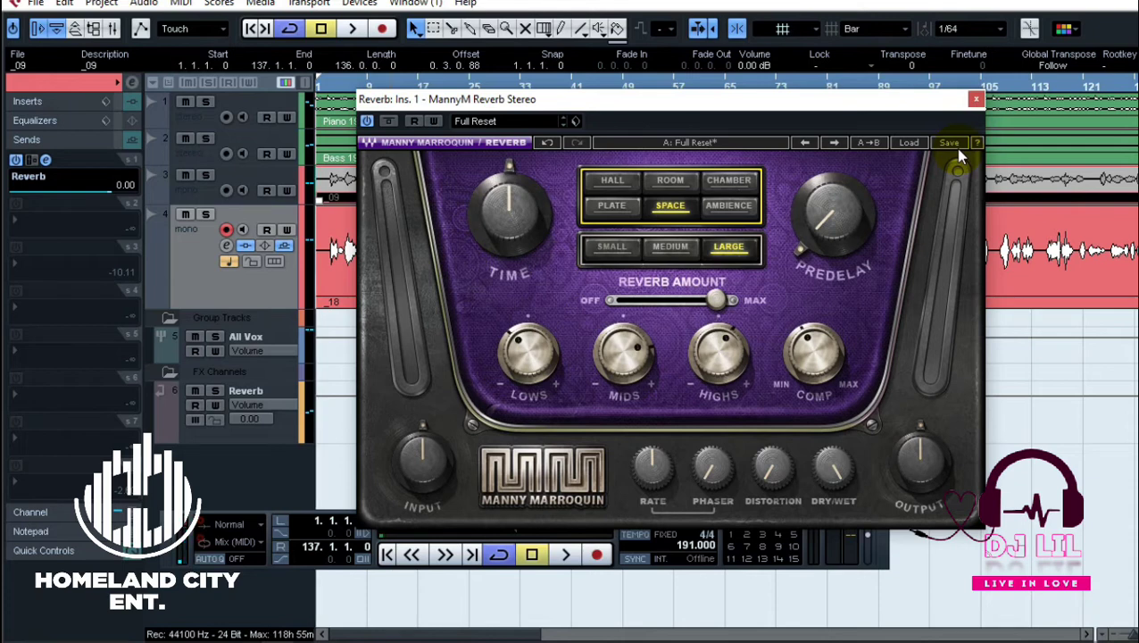
pyautogui.press('space')
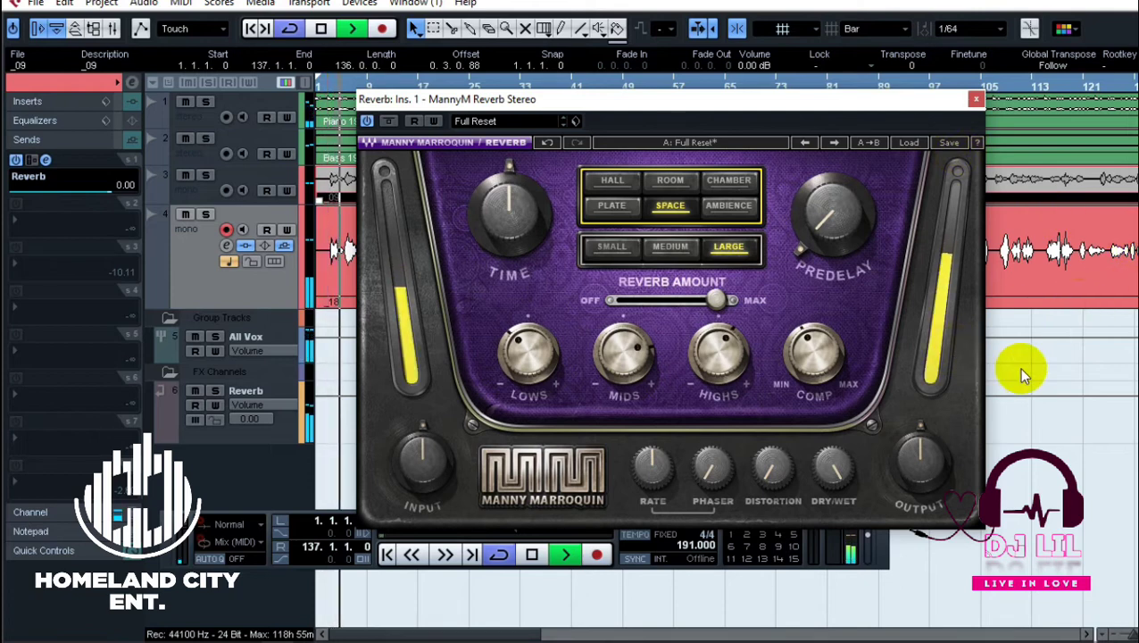
pyautogui.click(976, 100)
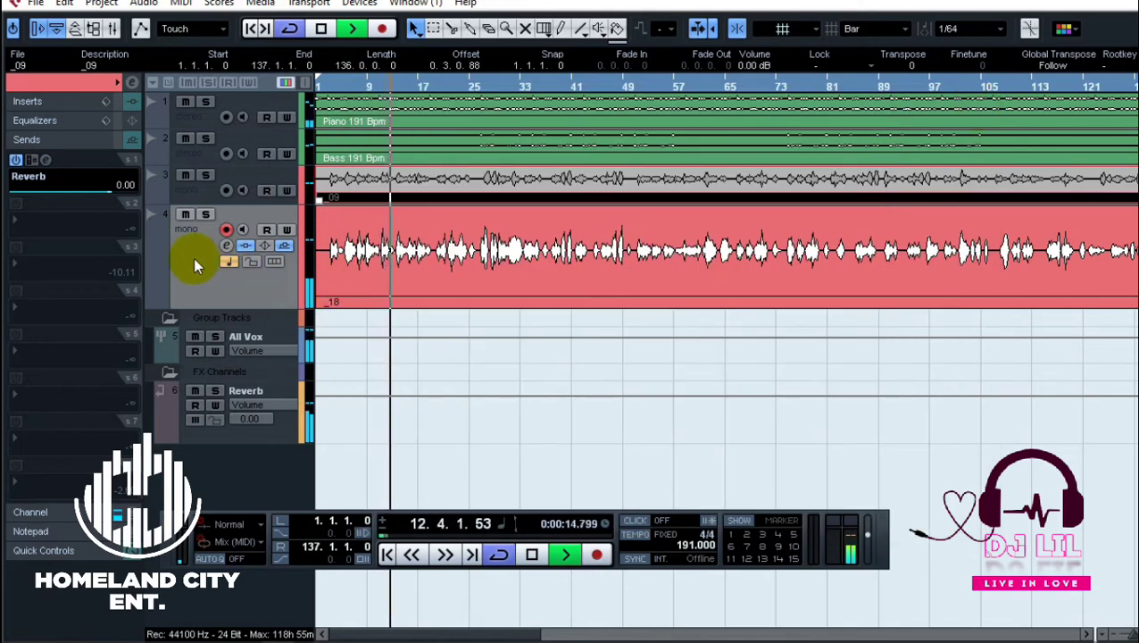
pyautogui.press('space')
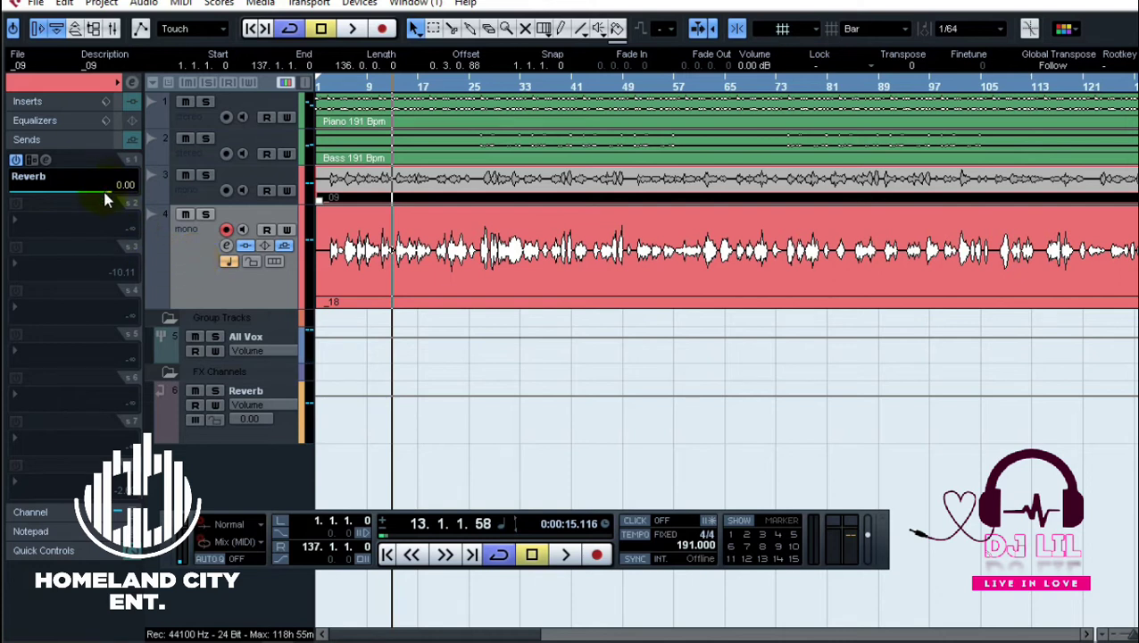
# Step: Lower the Reverb send level on track 4 and open the Mixer
pyautogui.moveTo(104, 199); pyautogui.dragTo(56, 206)
pyautogui.click(358, 4)
pyautogui.click(477, 101)
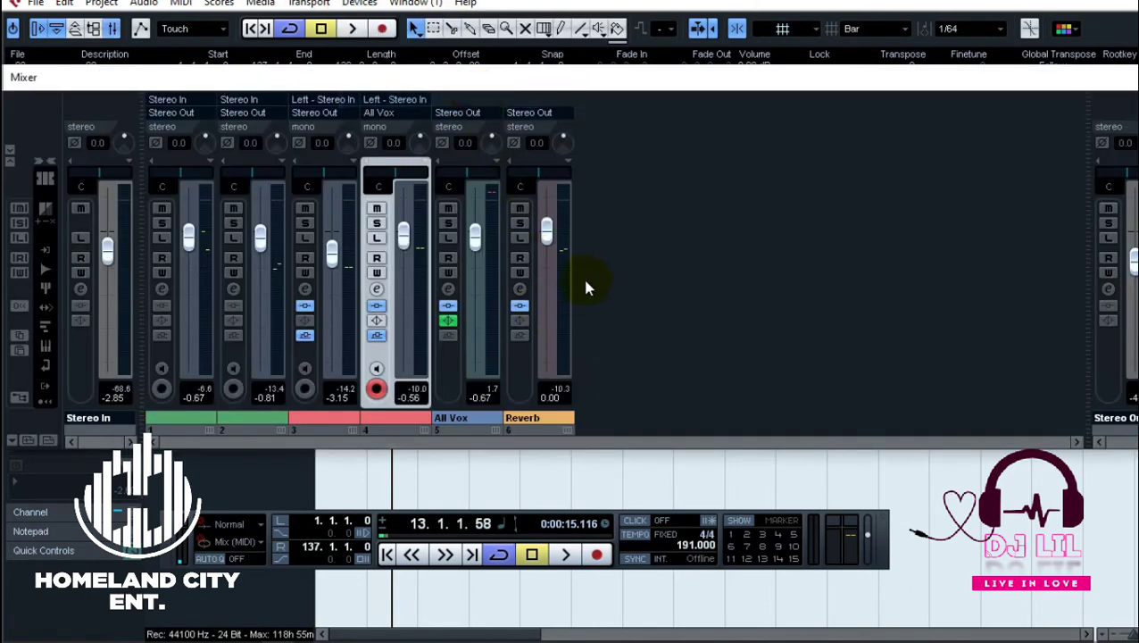
# Step: Pull the Reverb channel's fader down to about -49.2 and play the mix to hear the vocals nearly dry
pyautogui.moveTo(553, 245); pyautogui.dragTo(548, 382)
pyautogui.press('space')
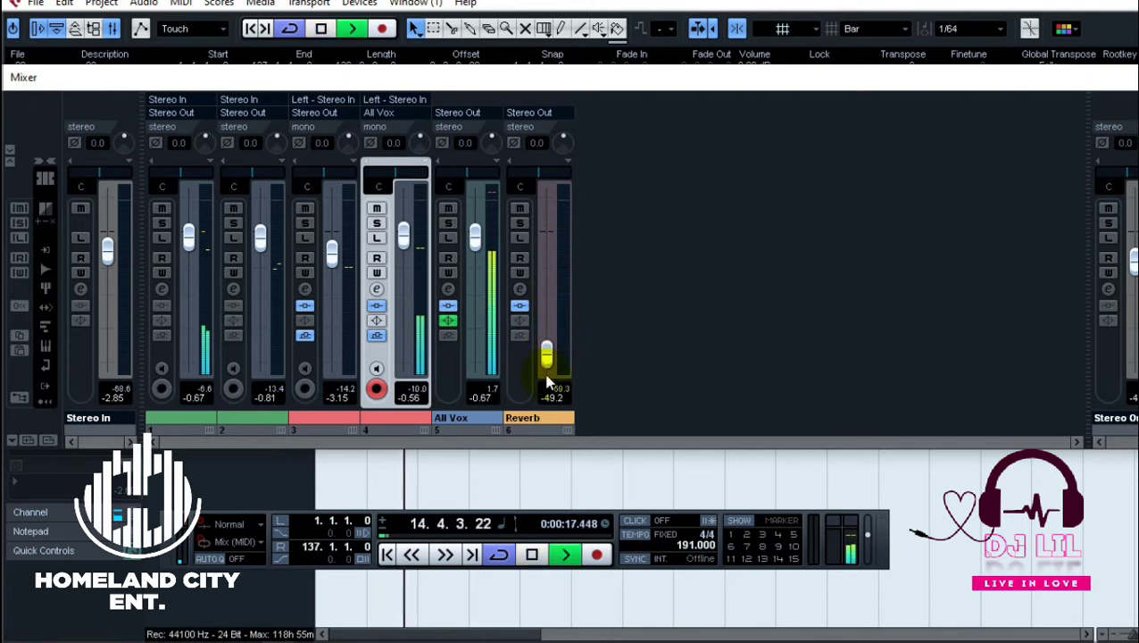
pyautogui.press('space')
# Step: Set the Reverb channel's fader to -8.03 while auditioning the mix, and close the Mixer
pyautogui.moveTo(546, 356); pyautogui.dragTo(551, 248)
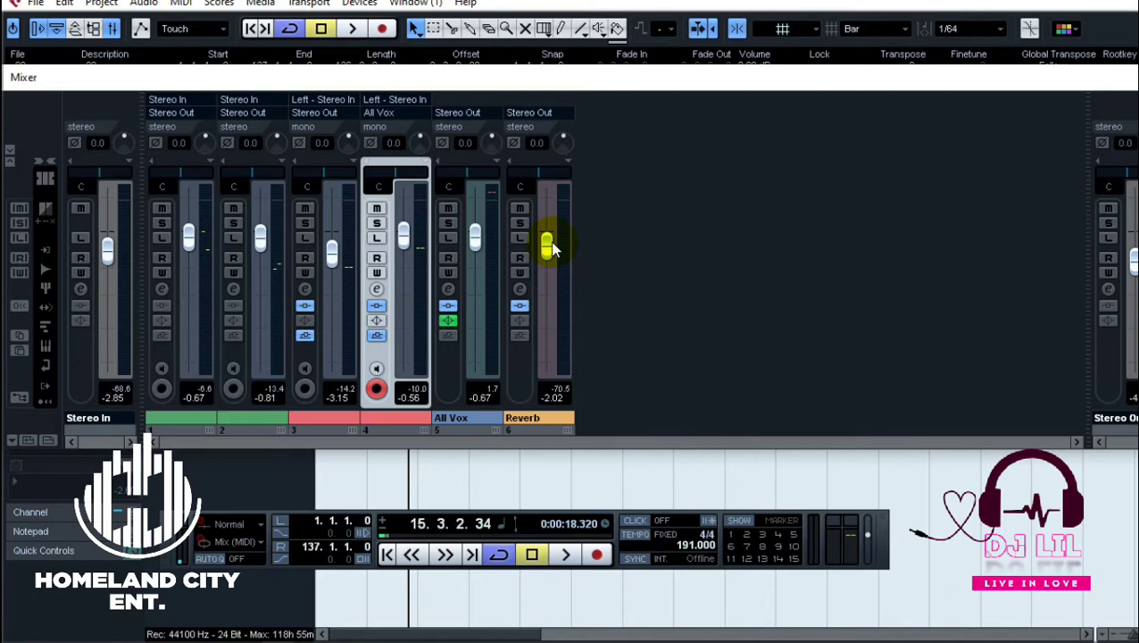
pyautogui.moveTo(552, 249); pyautogui.dragTo(551, 245)
pyautogui.press('space')
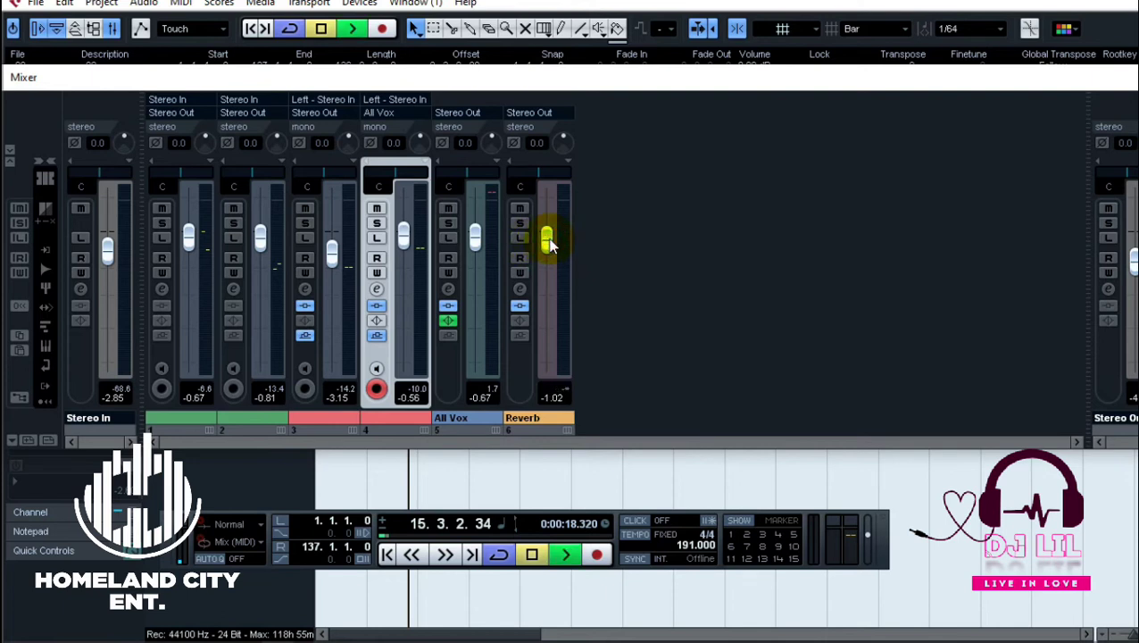
pyautogui.moveTo(544, 239); pyautogui.dragTo(551, 275)
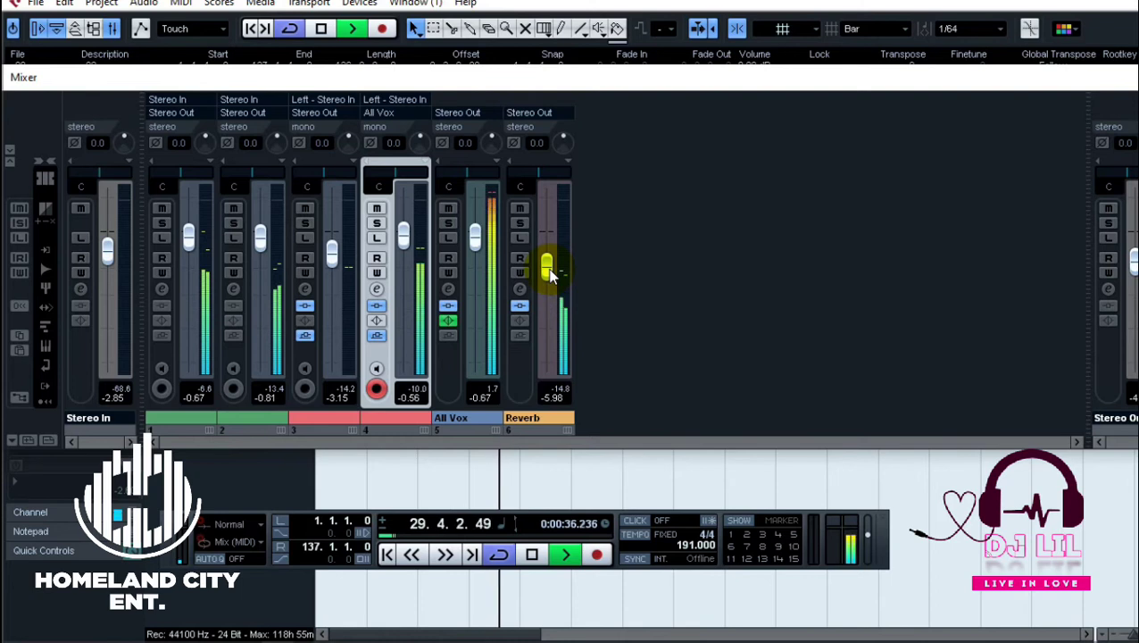
pyautogui.moveTo(551, 277); pyautogui.dragTo(551, 286)
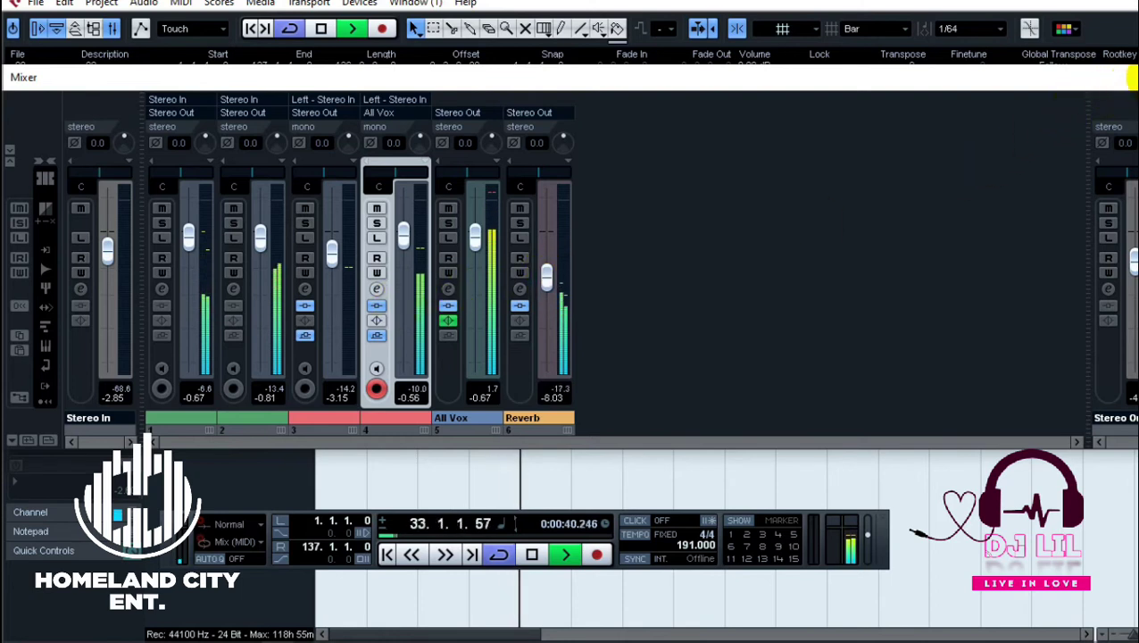
pyautogui.click(1136, 79)
pyautogui.press('space')
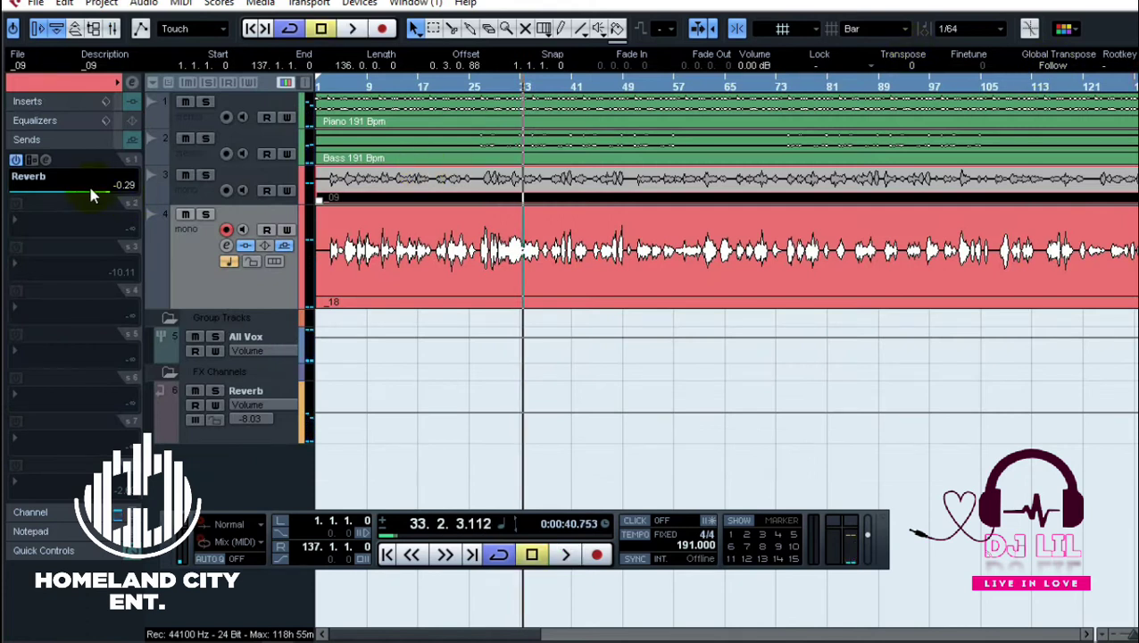
# Step: Adjust the Reverb send level on track 4 to -5.48 while listening to the project
pyautogui.moveTo(98, 198); pyautogui.dragTo(69, 205)
pyautogui.press('space')
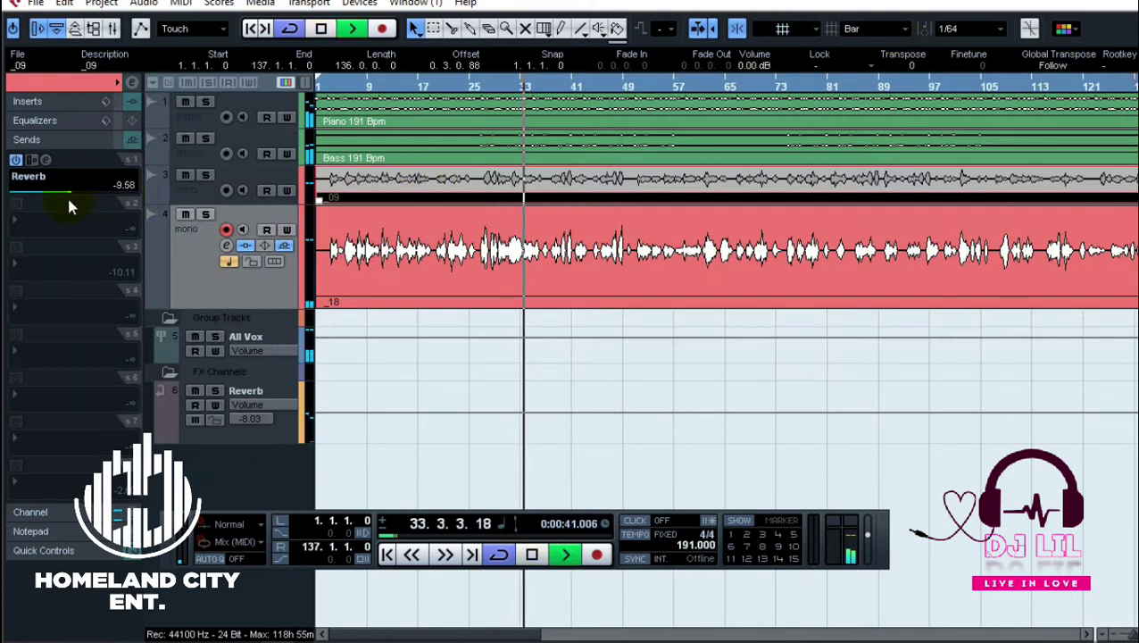
pyautogui.click(80, 196)
pyautogui.click(80, 197)
pyautogui.moveTo(79, 198); pyautogui.dragTo(86, 197)
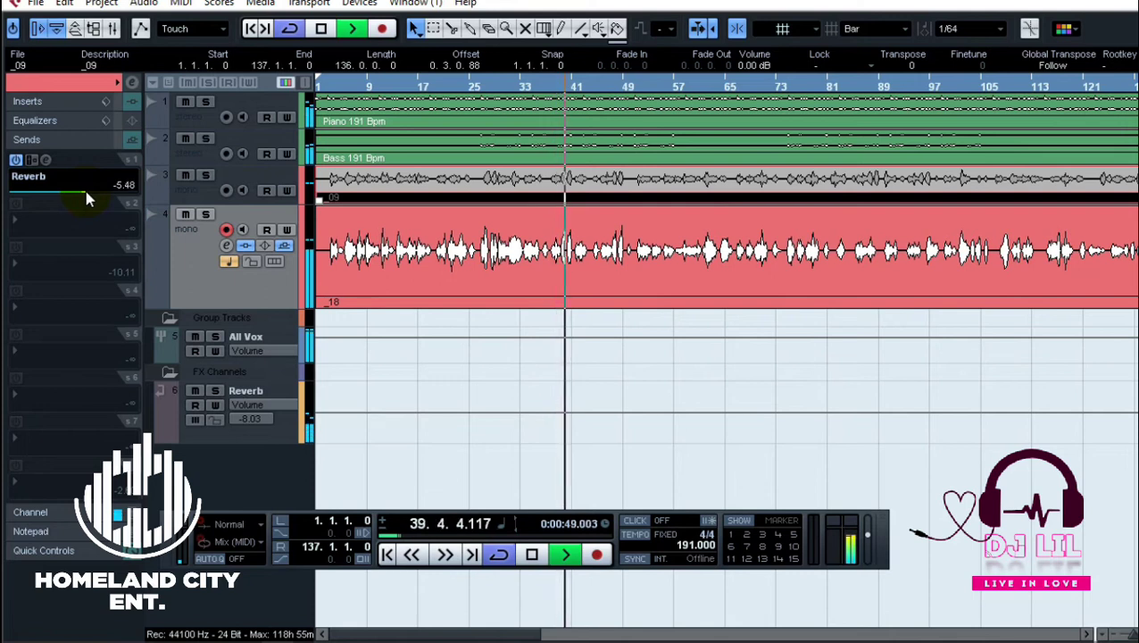
pyautogui.press('space')
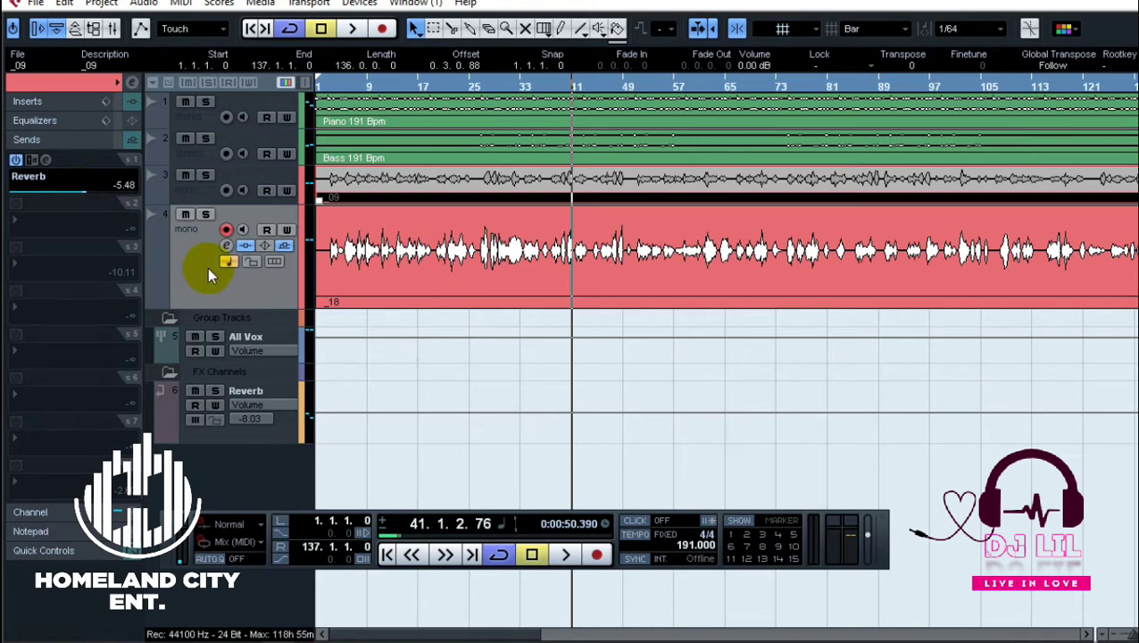
# Step: Reduce track 4's height and add a stereo FX channel track with the Waves MannyM Delay Stereo effect
pyautogui.moveTo(245, 307); pyautogui.dragTo(244, 287)
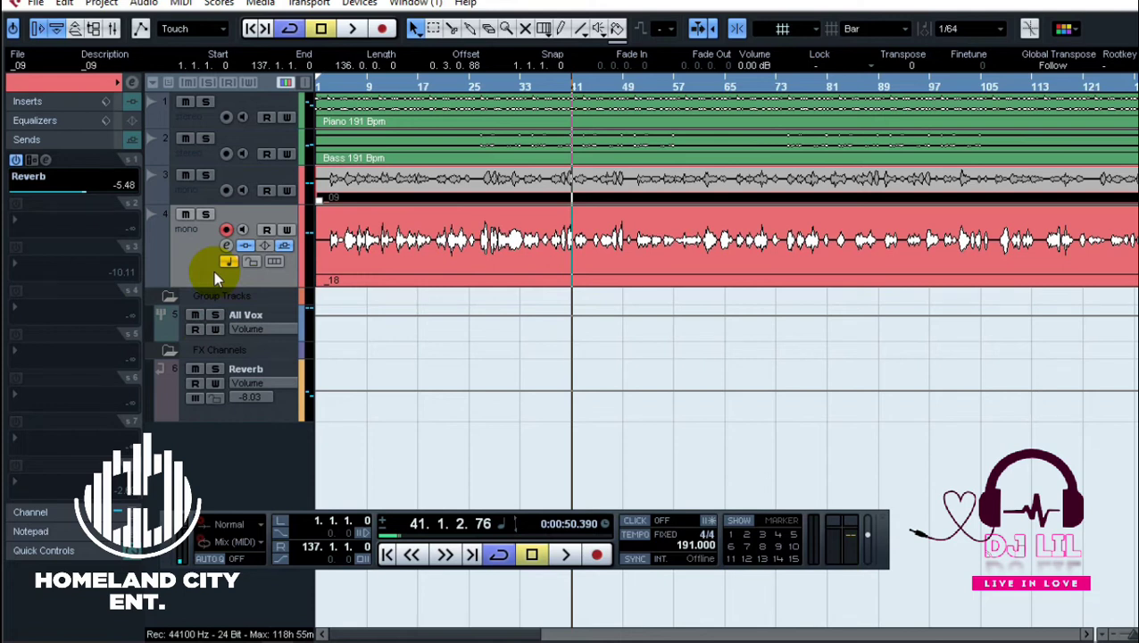
pyautogui.rightClick(204, 445)
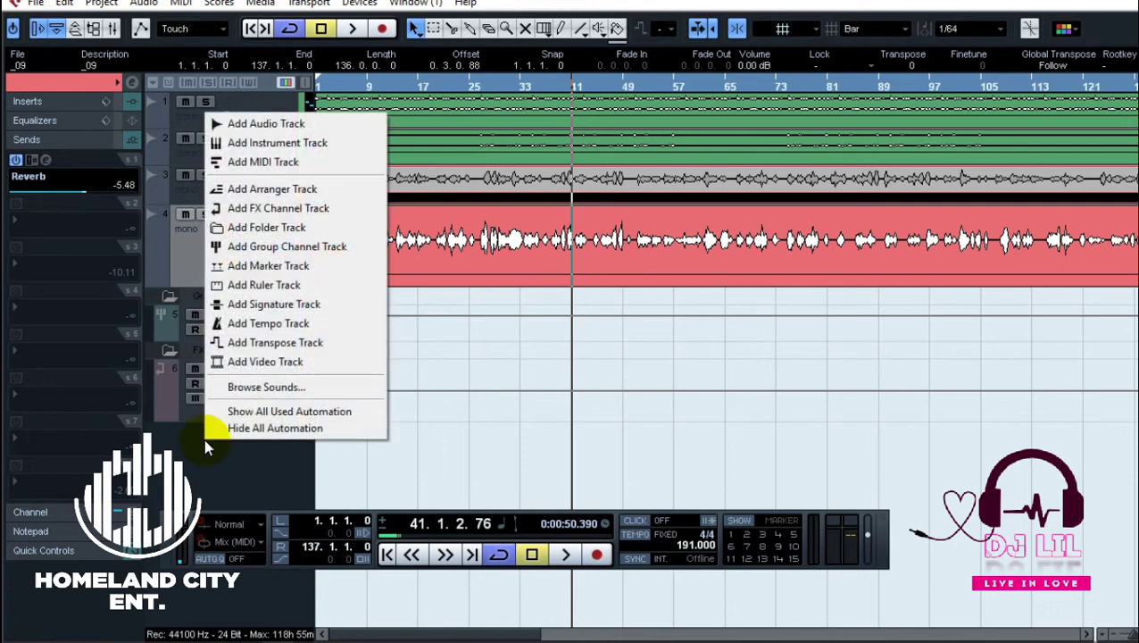
pyautogui.click(319, 215)
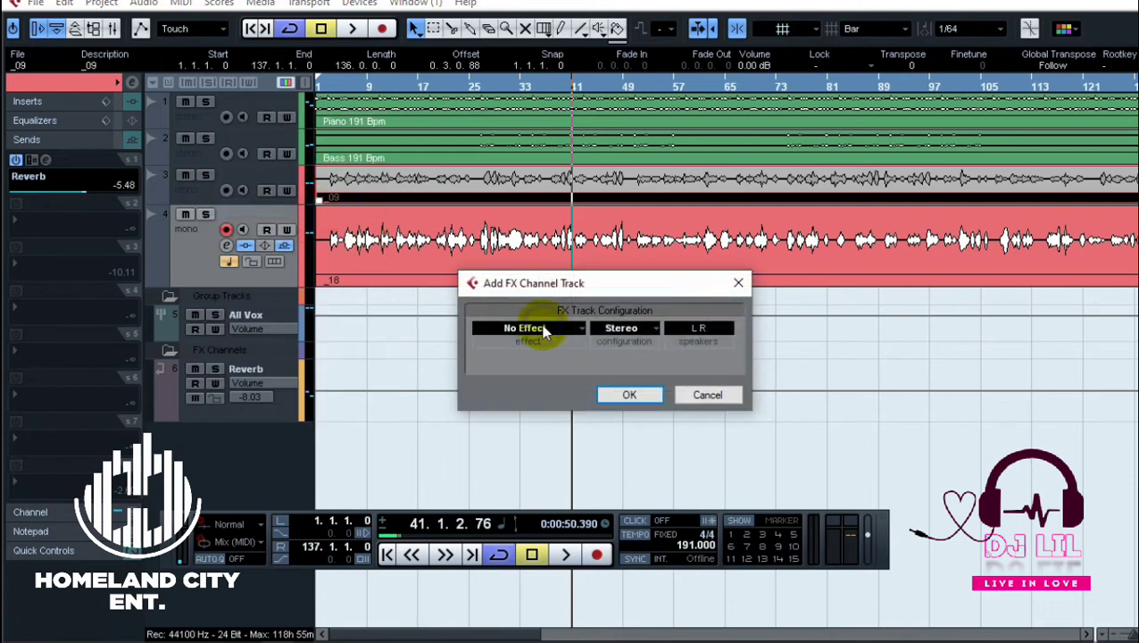
pyautogui.click(535, 331)
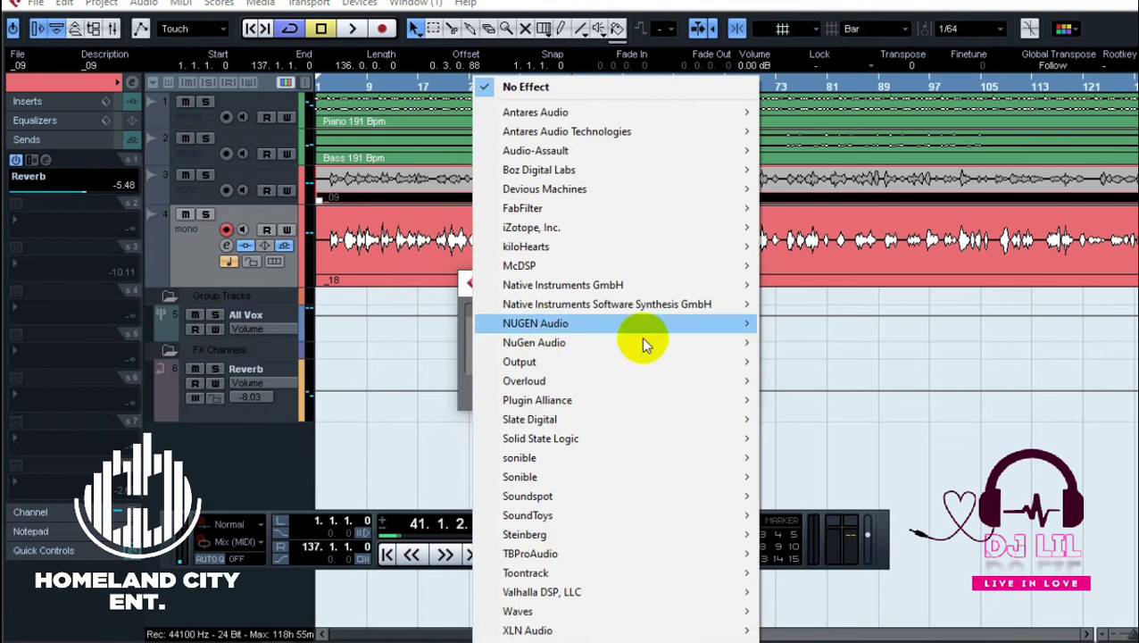
pyautogui.moveTo(606, 615)
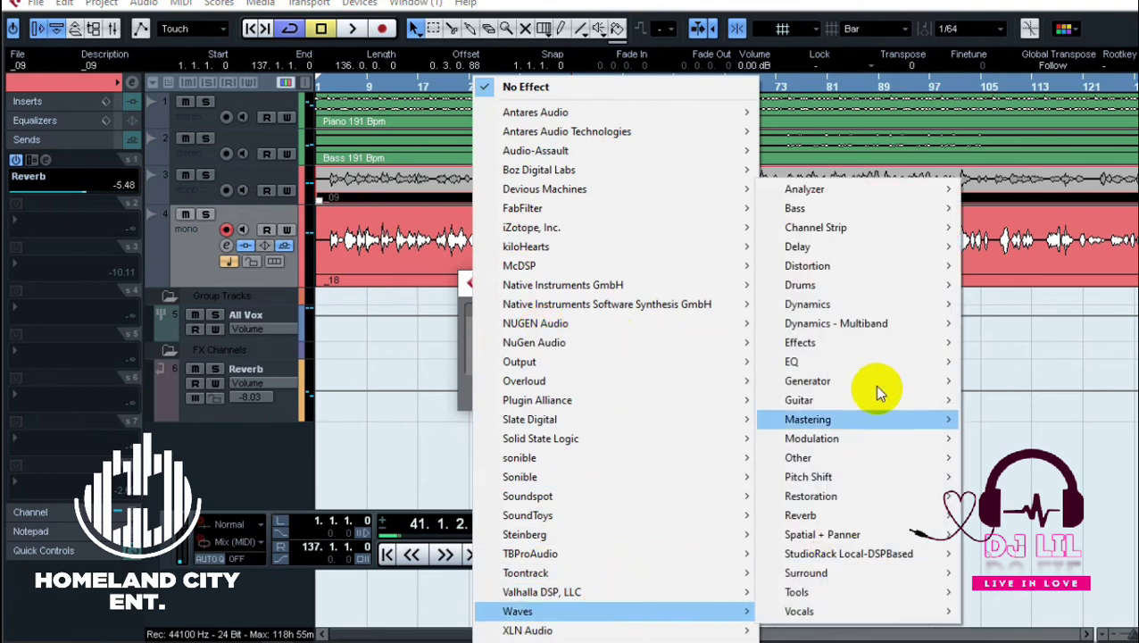
pyautogui.moveTo(870, 307)
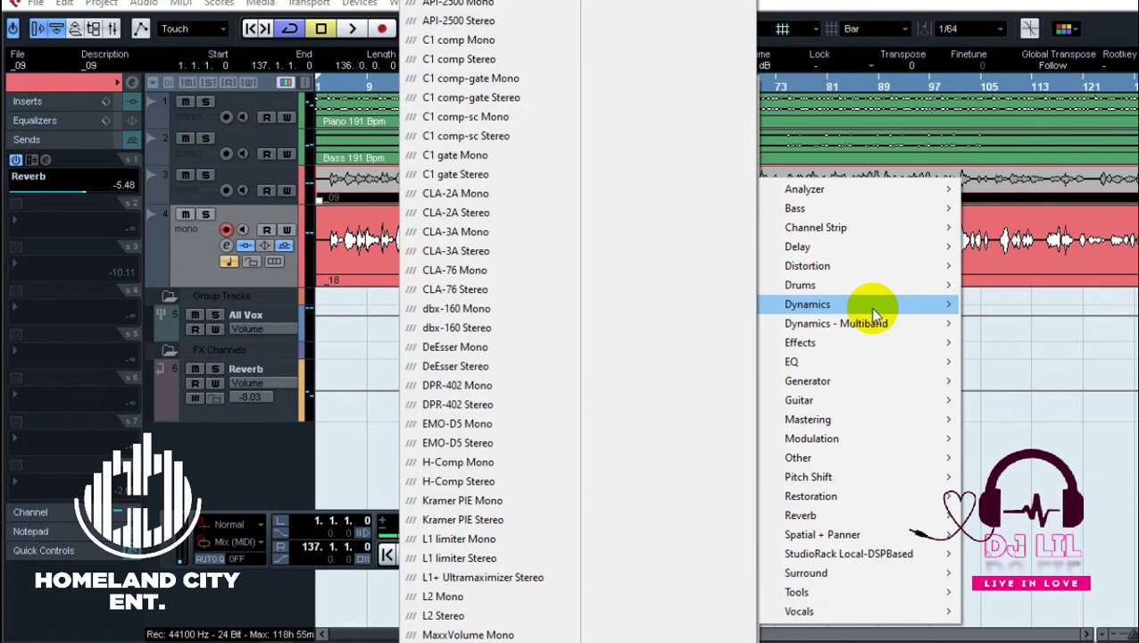
pyautogui.moveTo(866, 259)
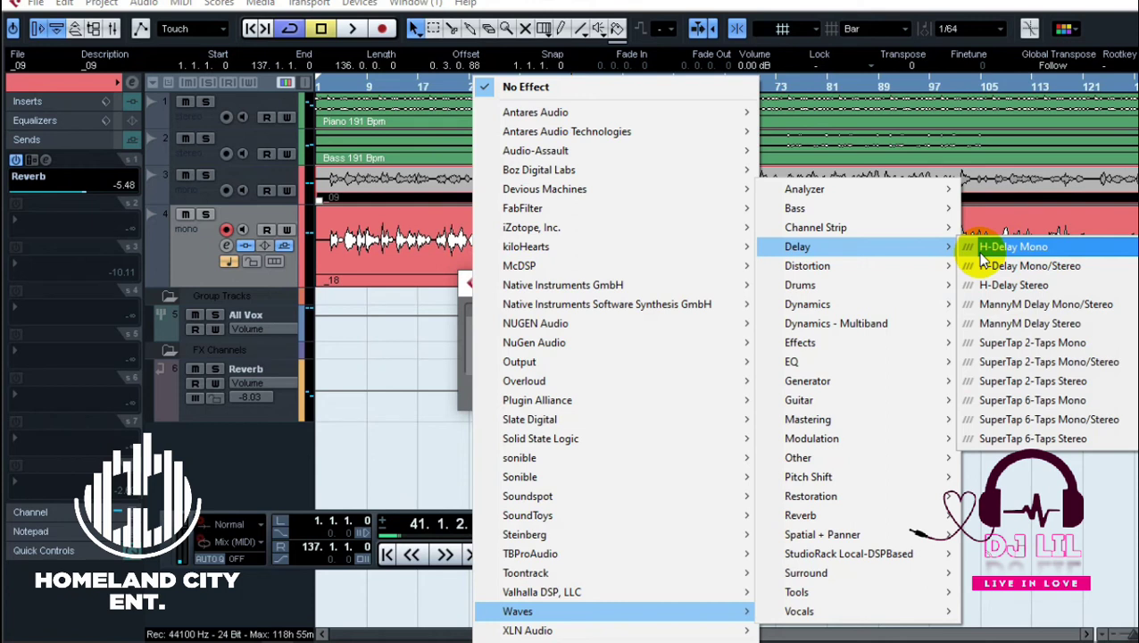
pyautogui.click(1063, 325)
pyautogui.click(627, 396)
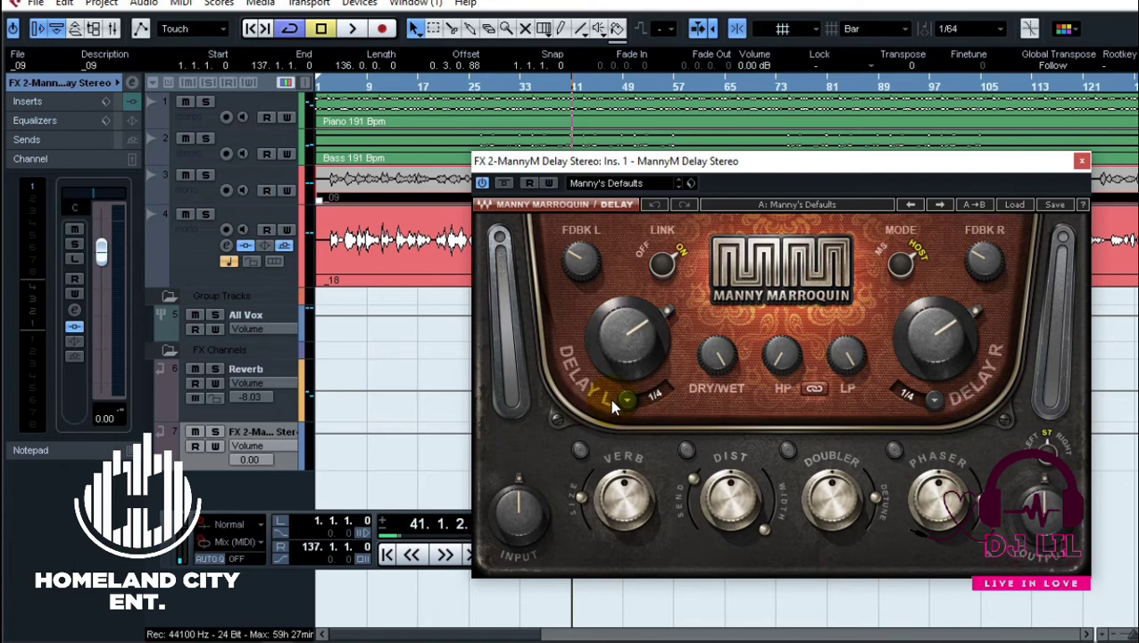
# Step: Return the playhead to the project start and rename the new FX channel track as Delay
pyautogui.press('.')
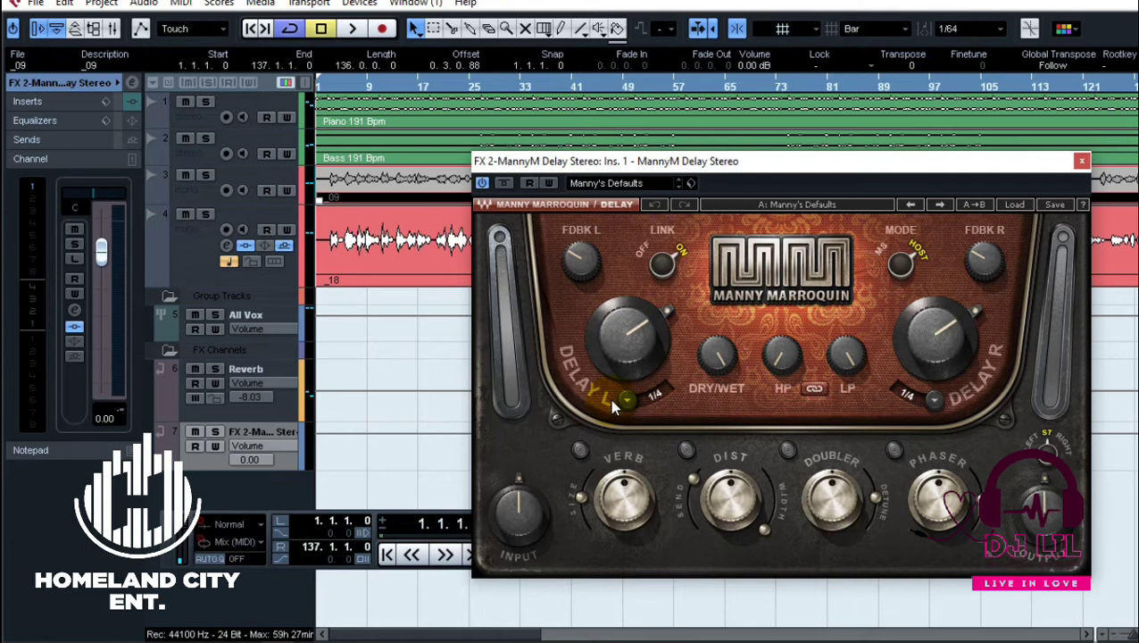
pyautogui.doubleClick(283, 437)
pyautogui.press('BackSpace')
pyautogui.write('Delay')
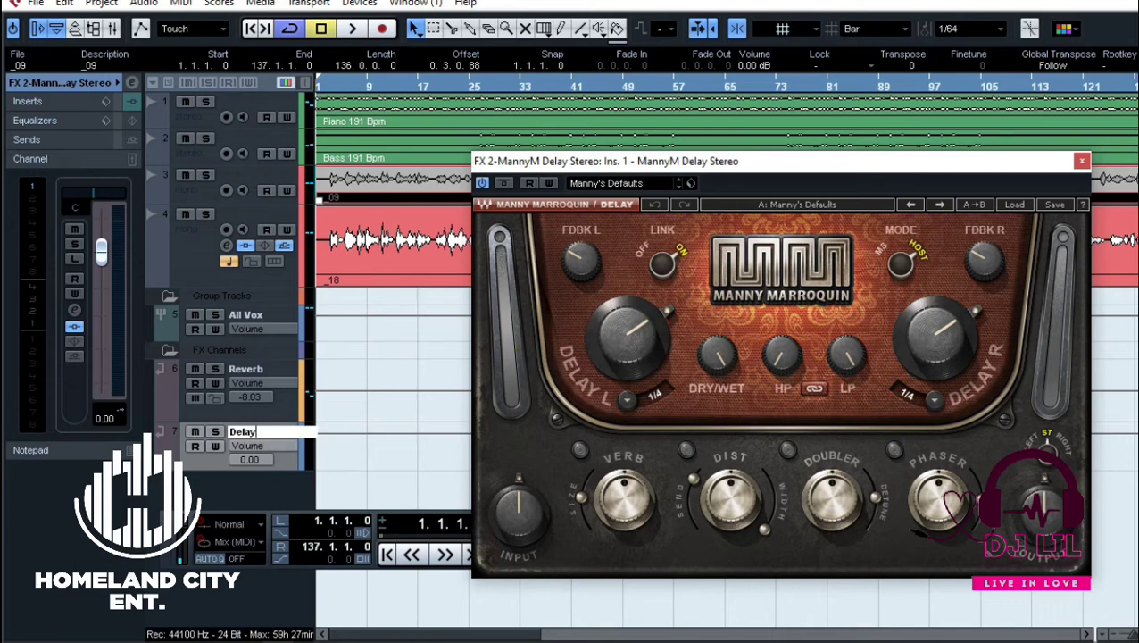
pyautogui.press('Return')
# Step: Change the Delay track's colour to orange
pyautogui.click(296, 449)
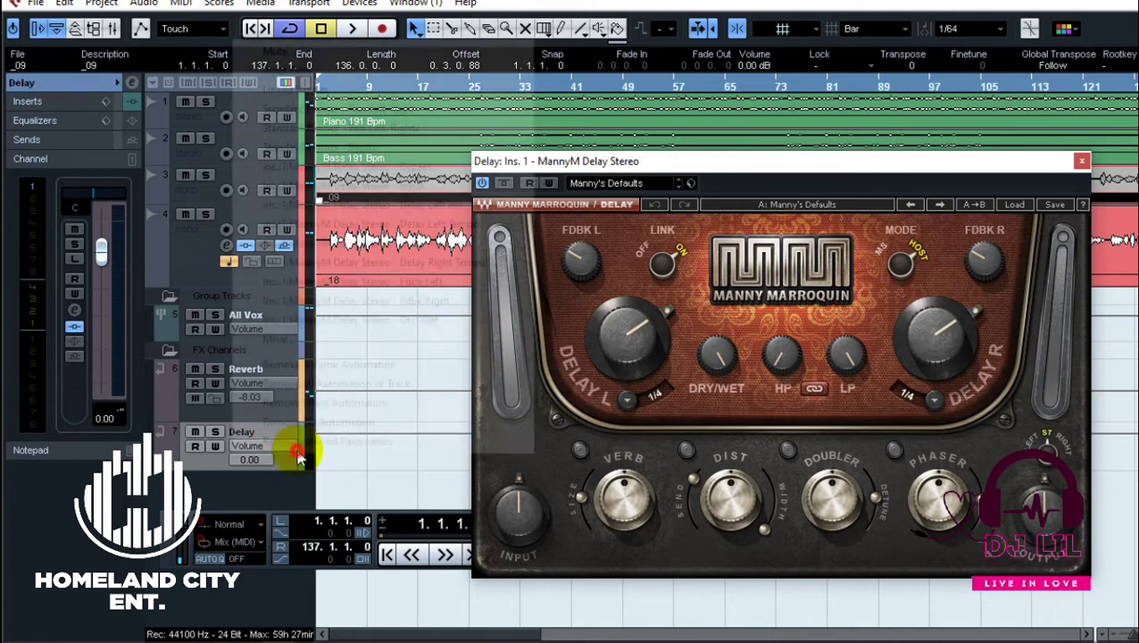
pyautogui.click(302, 459)
pyautogui.click(302, 457)
pyautogui.click(344, 460)
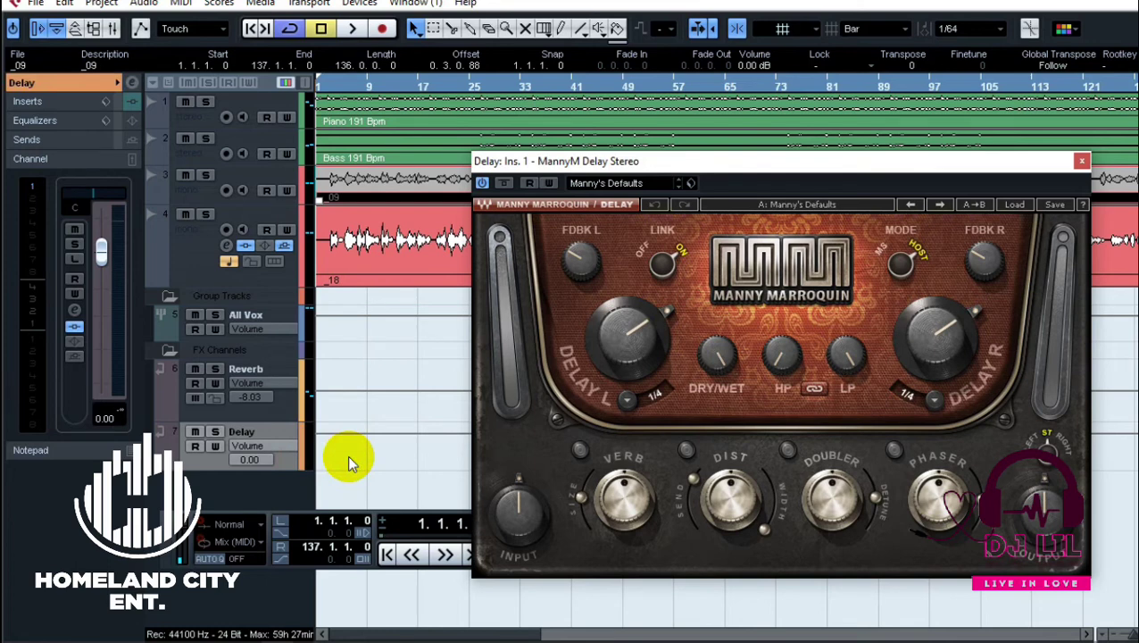
# Step: During playback, route track 4's third send to Delay, activate it and set its level to -0.74
pyautogui.press('space')
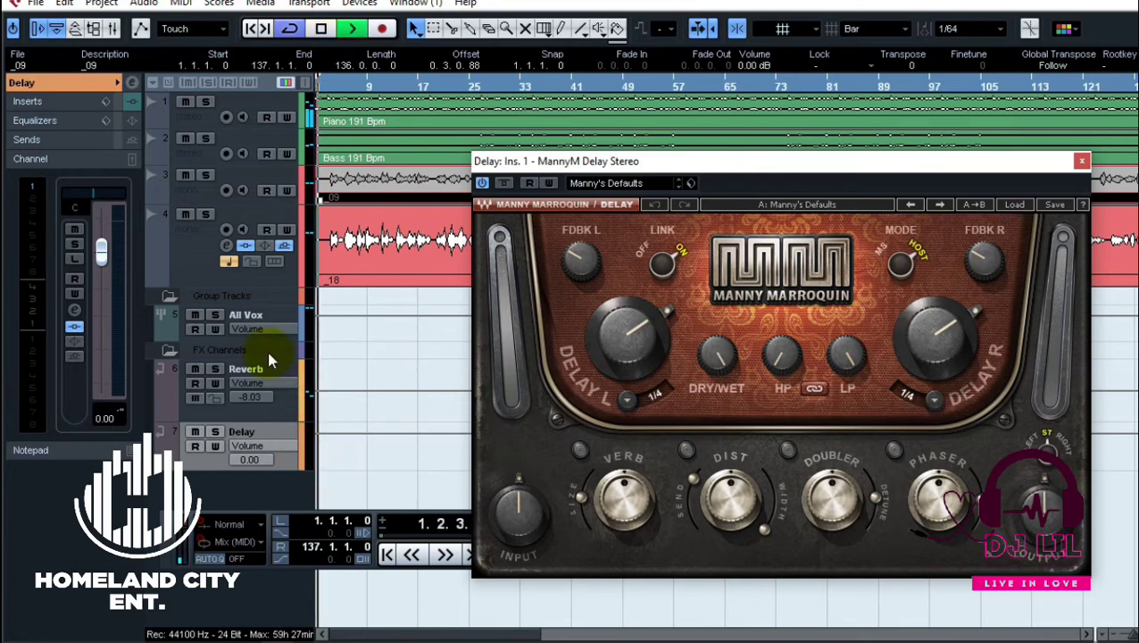
pyautogui.click(184, 269)
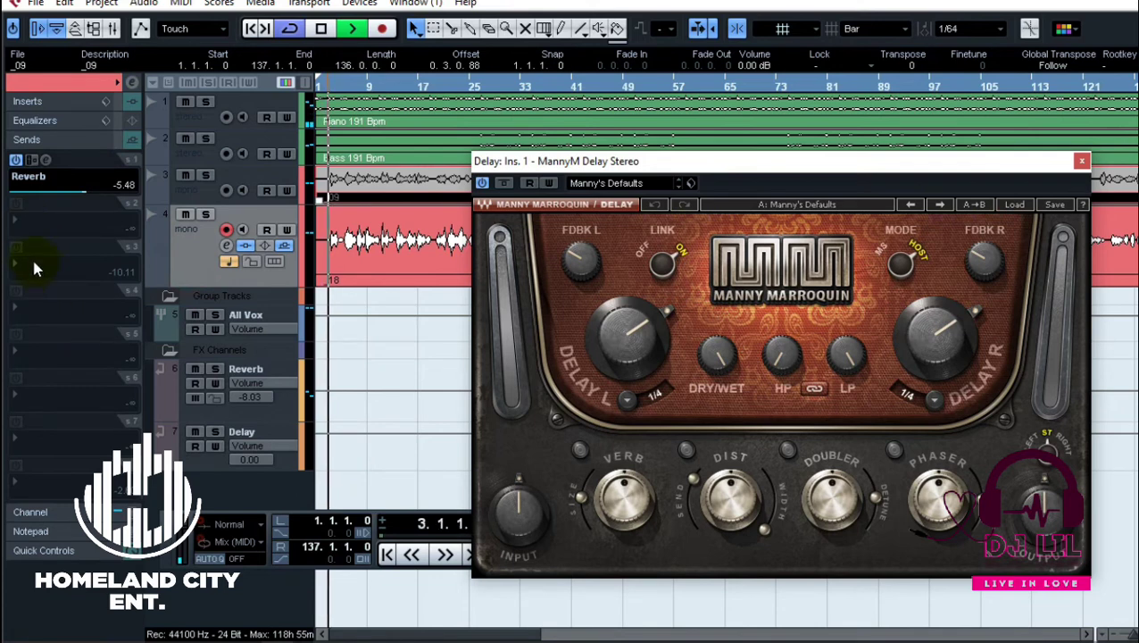
pyautogui.click(32, 259)
pyautogui.click(96, 330)
pyautogui.click(16, 247)
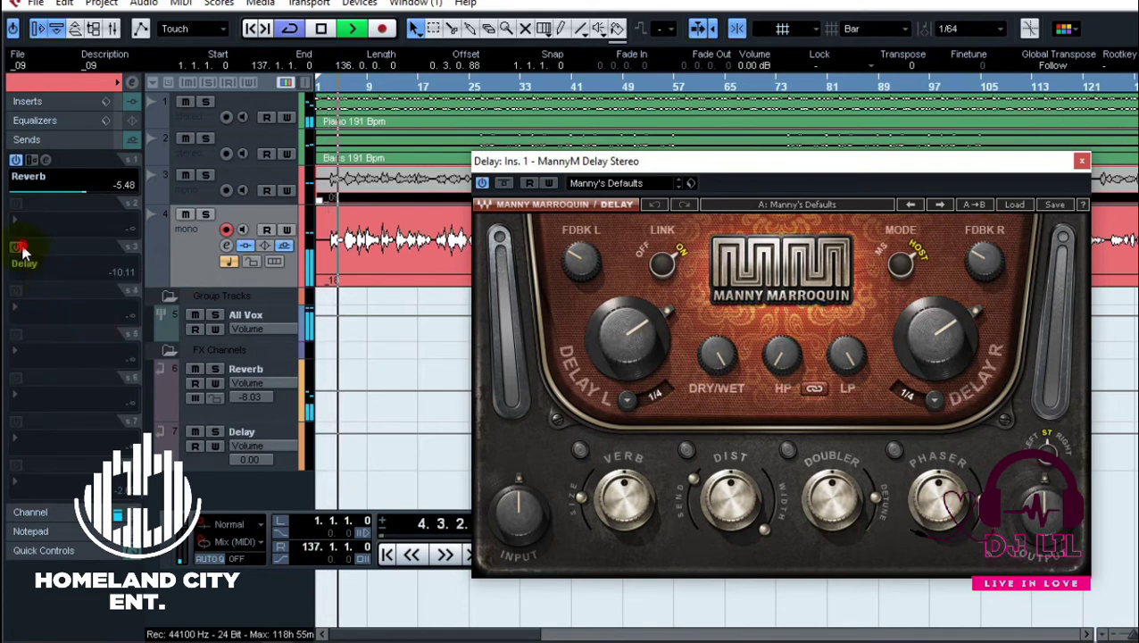
pyautogui.moveTo(77, 282); pyautogui.dragTo(105, 292)
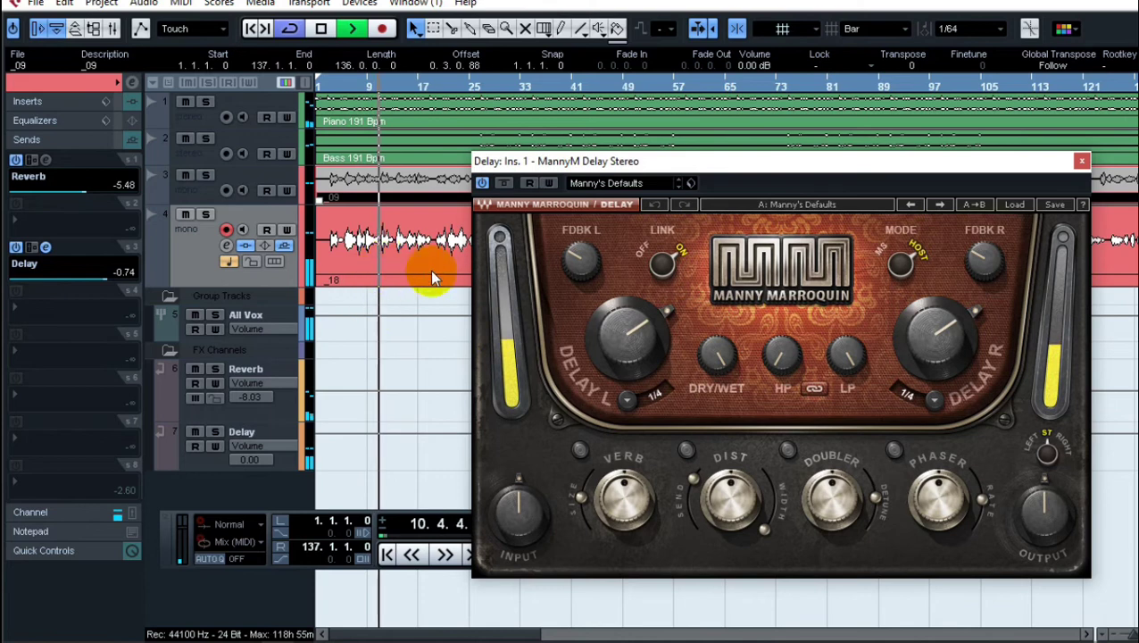
# Step: Reposition the MannyM Delay window higher over the project and stop playback
pyautogui.moveTo(748, 174); pyautogui.dragTo(717, 124)
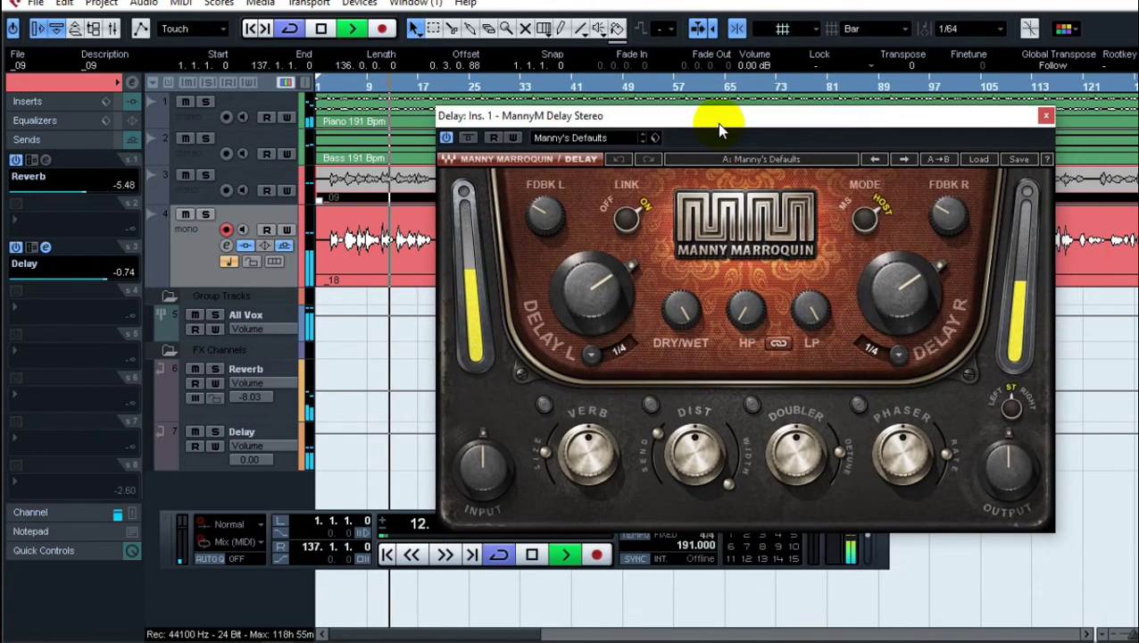
pyautogui.press('space')
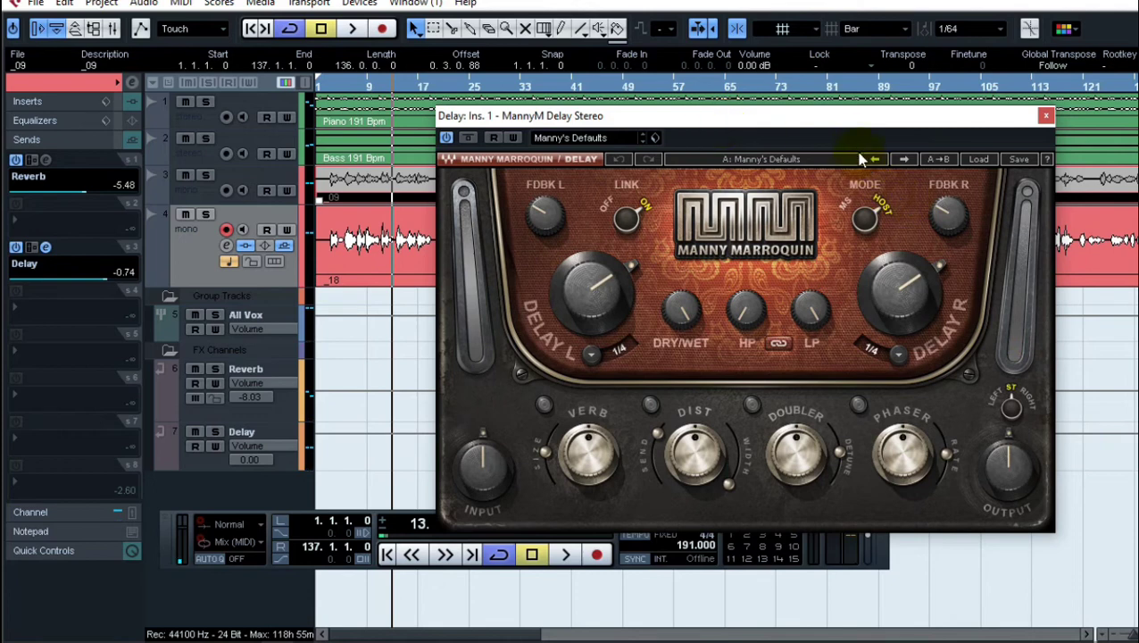
pyautogui.moveTo(860, 130); pyautogui.dragTo(812, 143)
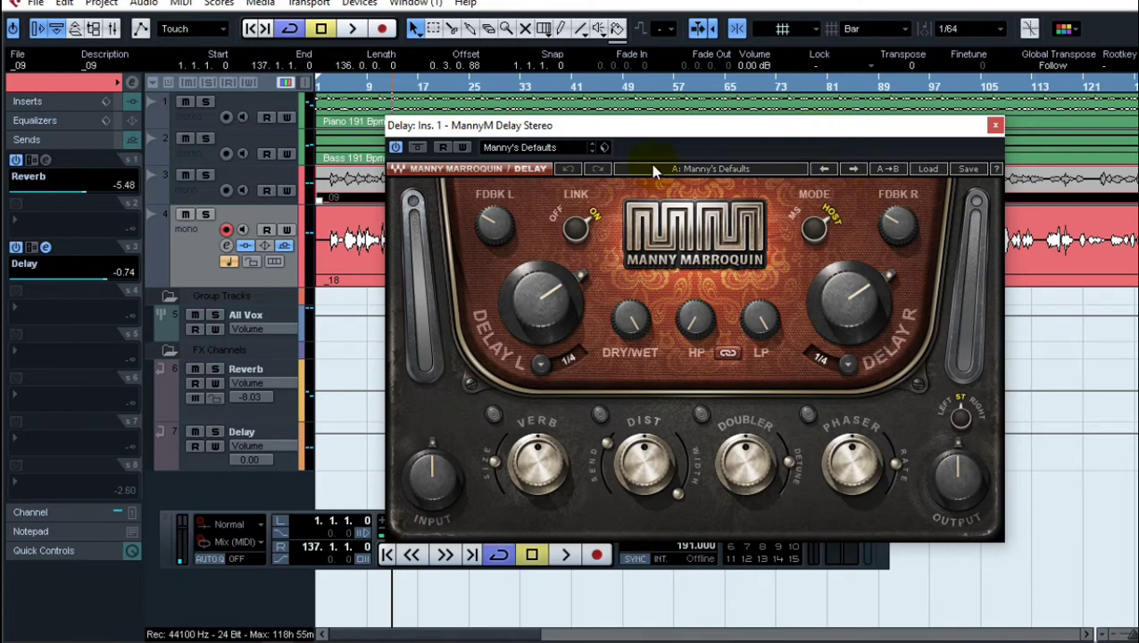
# Step: Play the project while raising the delay's HP filter and lowering its LP filter to 3487
pyautogui.press('space')
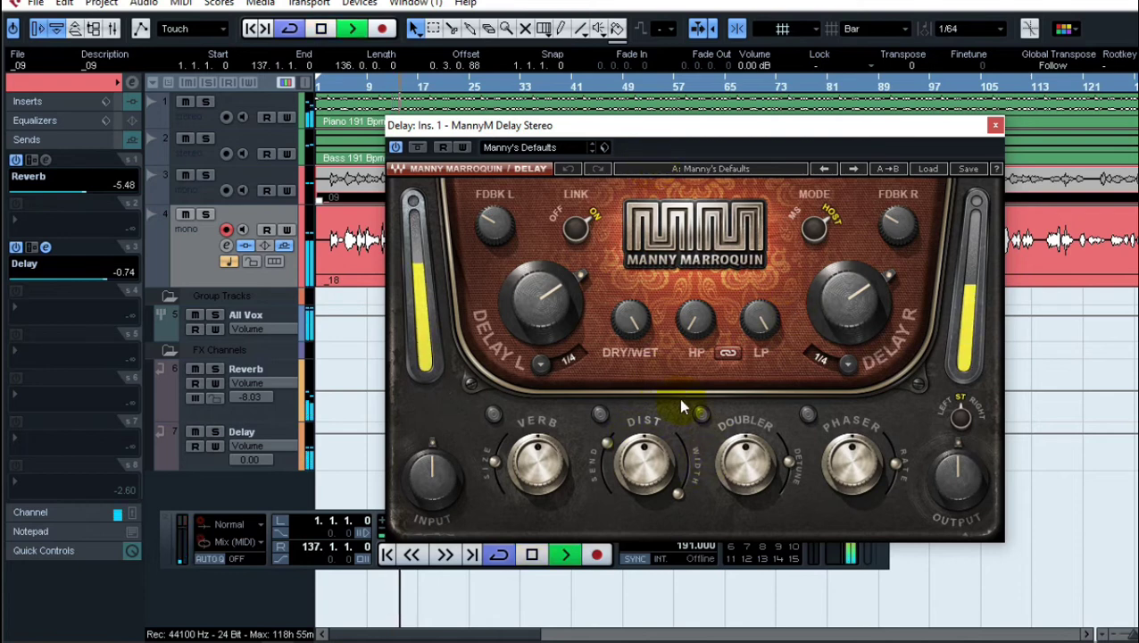
pyautogui.moveTo(689, 332); pyautogui.dragTo(688, 339)
pyautogui.moveTo(761, 323)
pyautogui.mouseDown()
pyautogui.moveTo(760, 351)
pyautogui.moveTo(764, 329)
pyautogui.mouseUp()
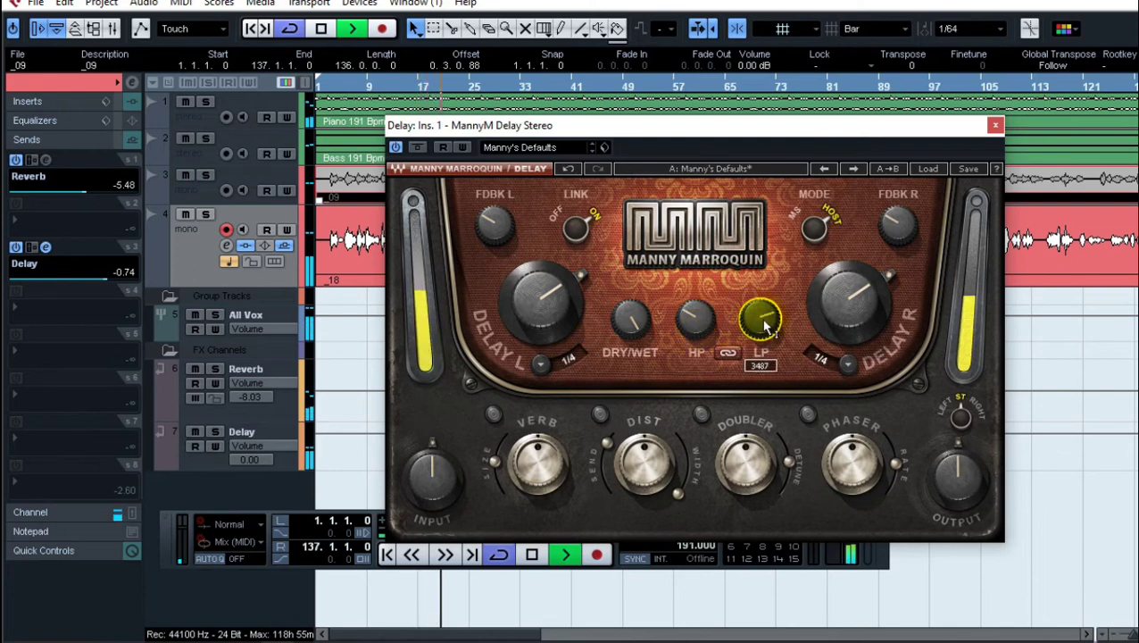
# Step: Audition delay times of 1/2T and 1/2, then set both linked delays to 1/4D and stop playback
pyautogui.moveTo(564, 316); pyautogui.dragTo(567, 323)
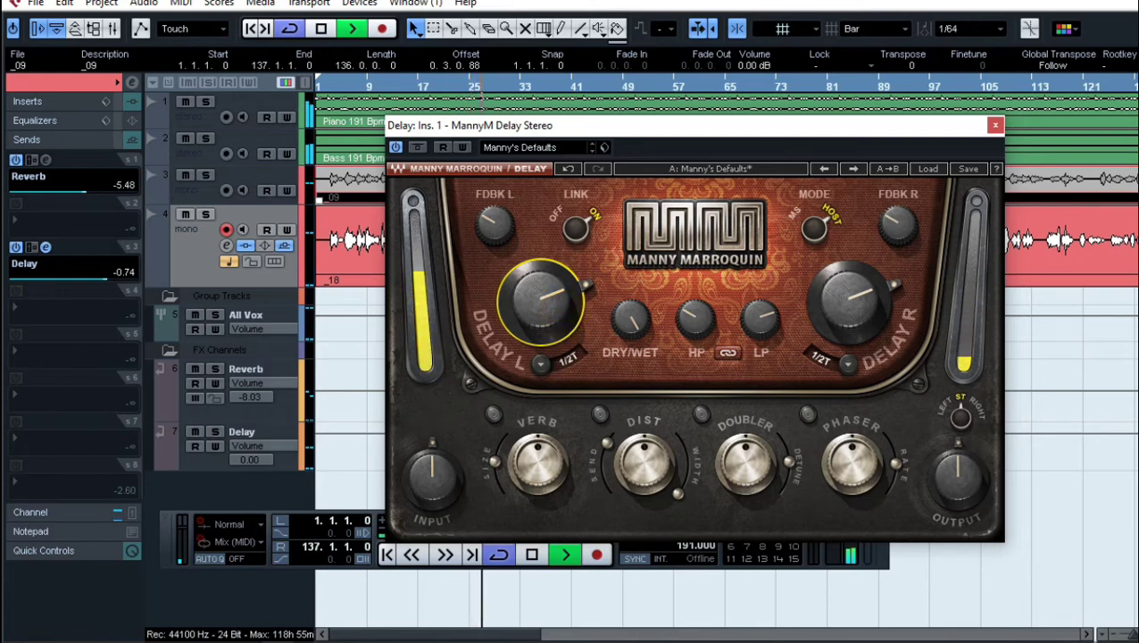
pyautogui.moveTo(569, 323); pyautogui.dragTo(569, 323)
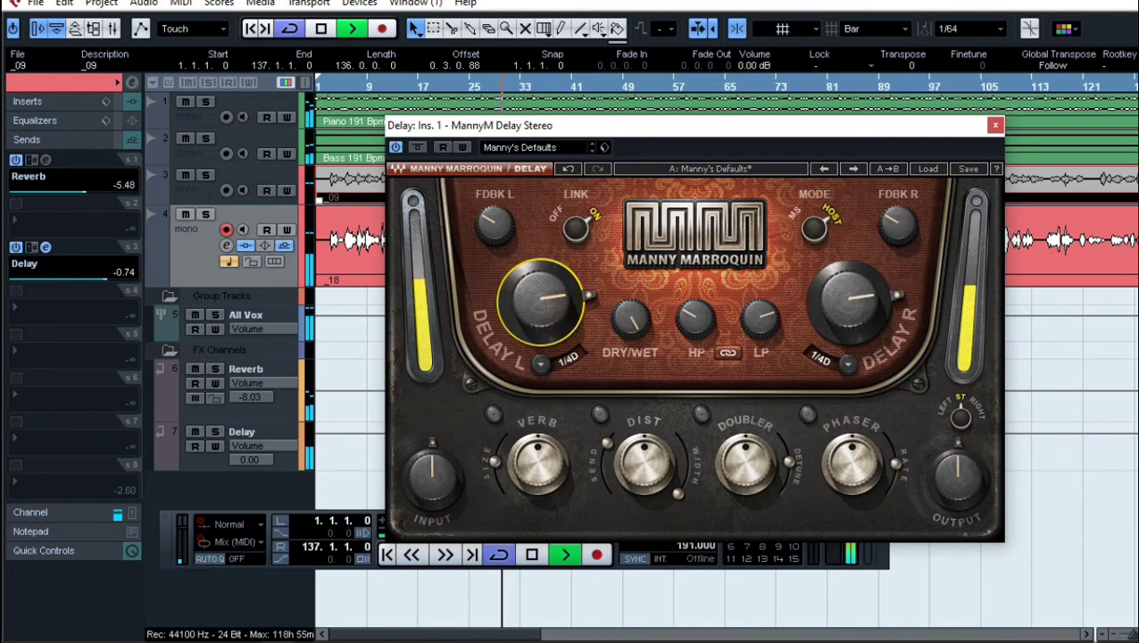
pyautogui.moveTo(569, 323); pyautogui.dragTo(569, 323)
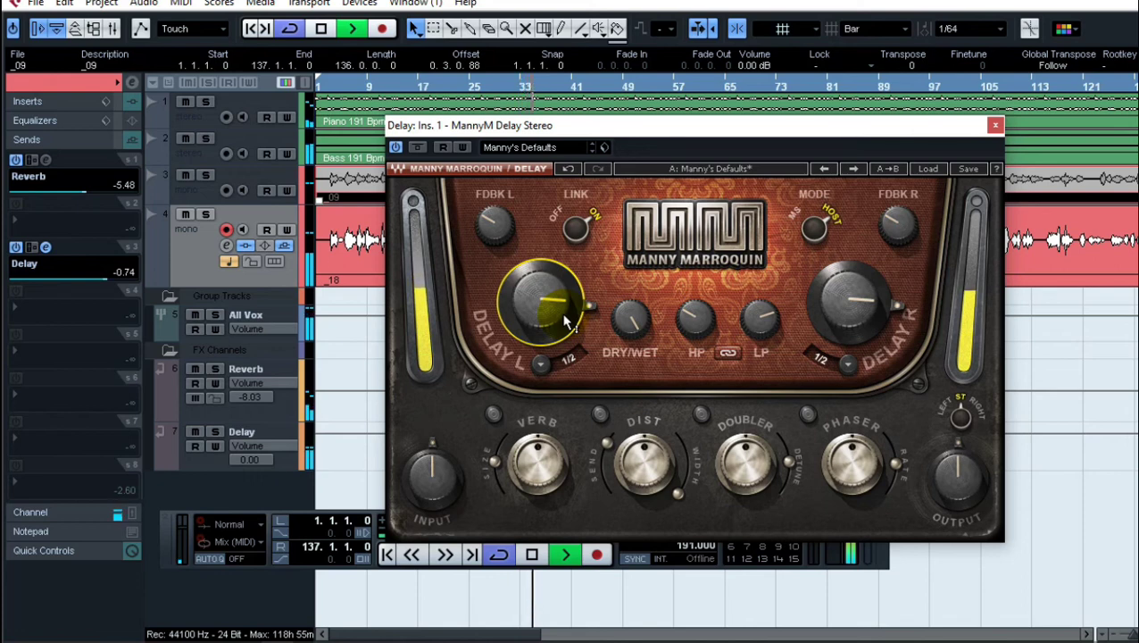
pyautogui.moveTo(553, 305); pyautogui.dragTo(554, 295)
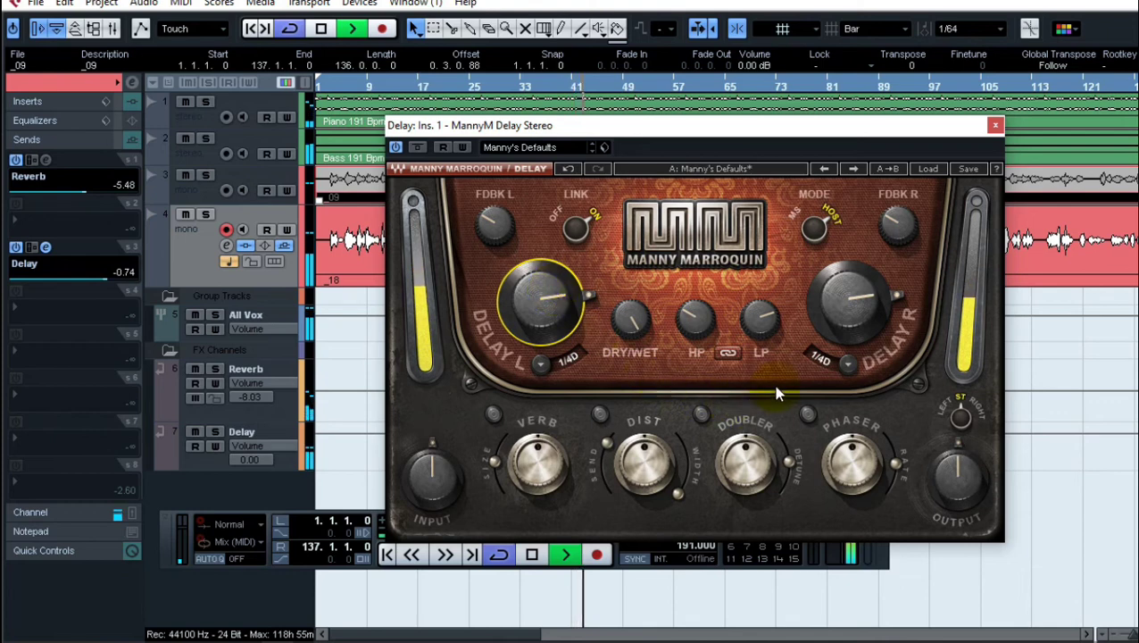
pyautogui.press('space')
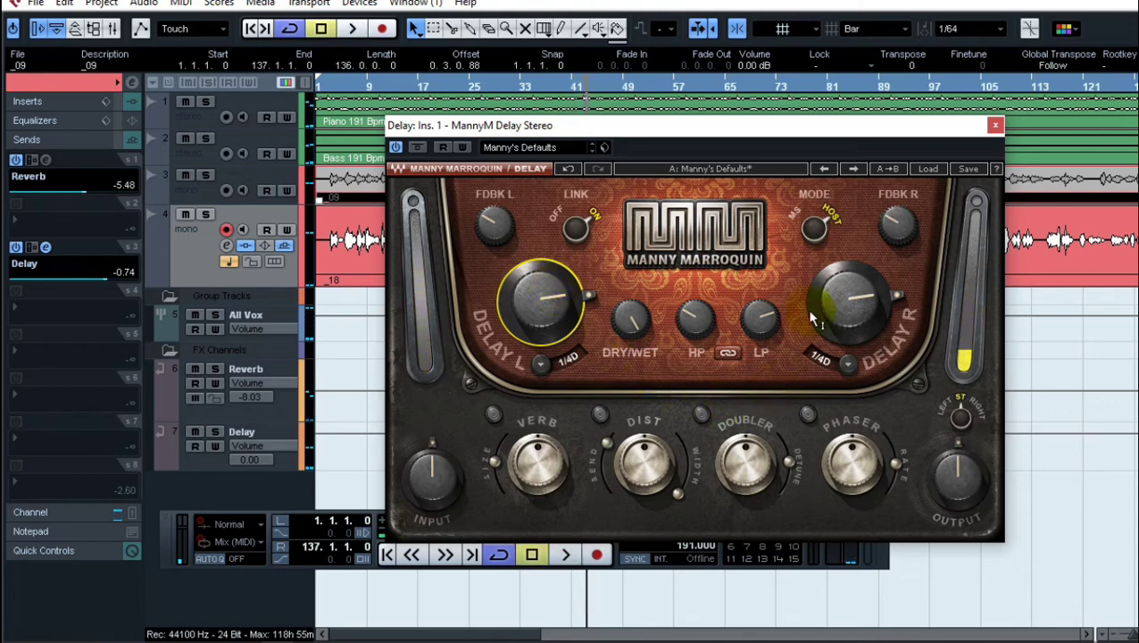
# Step: Switch the MannyM Delay to MS mode, set both linked delays to 668 ms, and set the LP filter to 2689 during playback
pyautogui.click(815, 230)
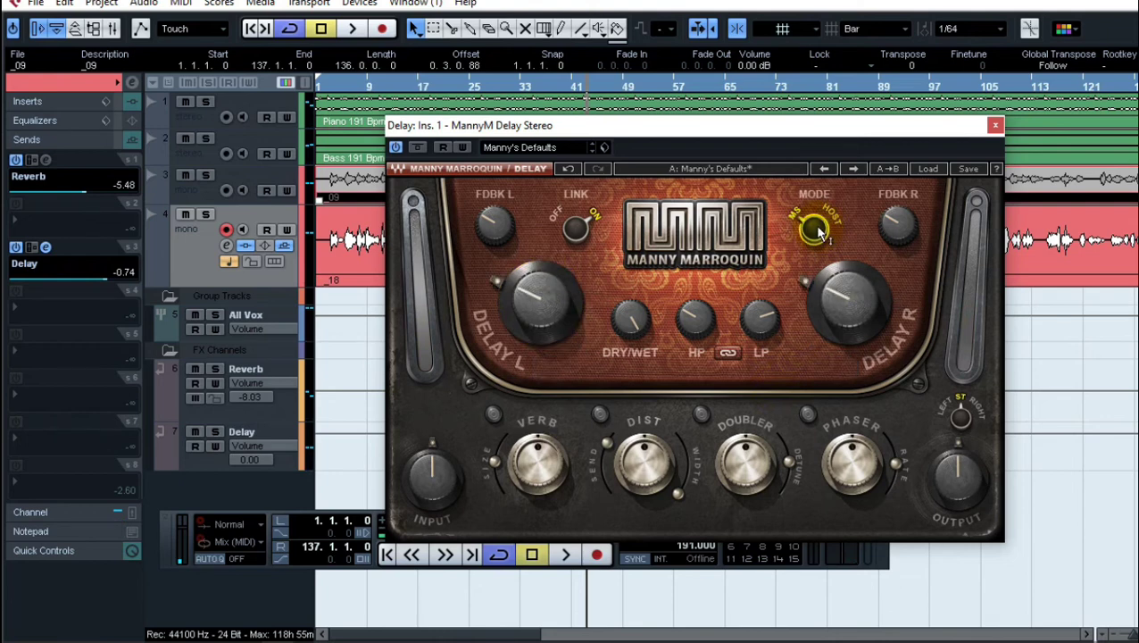
pyautogui.moveTo(539, 302)
pyautogui.mouseDown()
pyautogui.moveTo(539, 276)
pyautogui.moveTo(519, 294)
pyautogui.mouseUp()
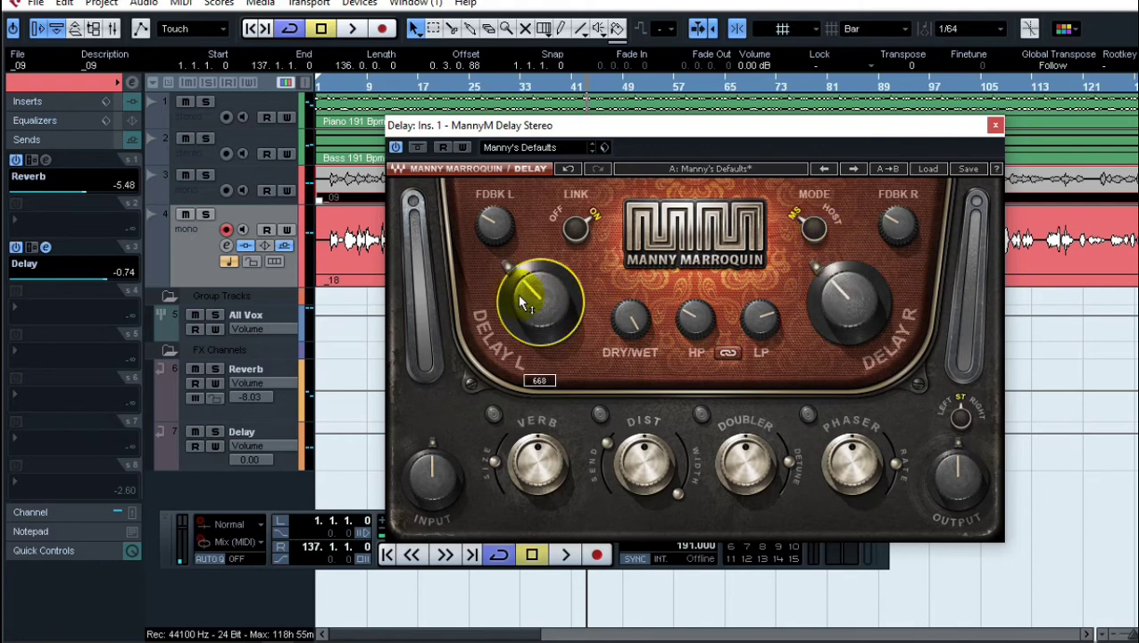
pyautogui.press('space')
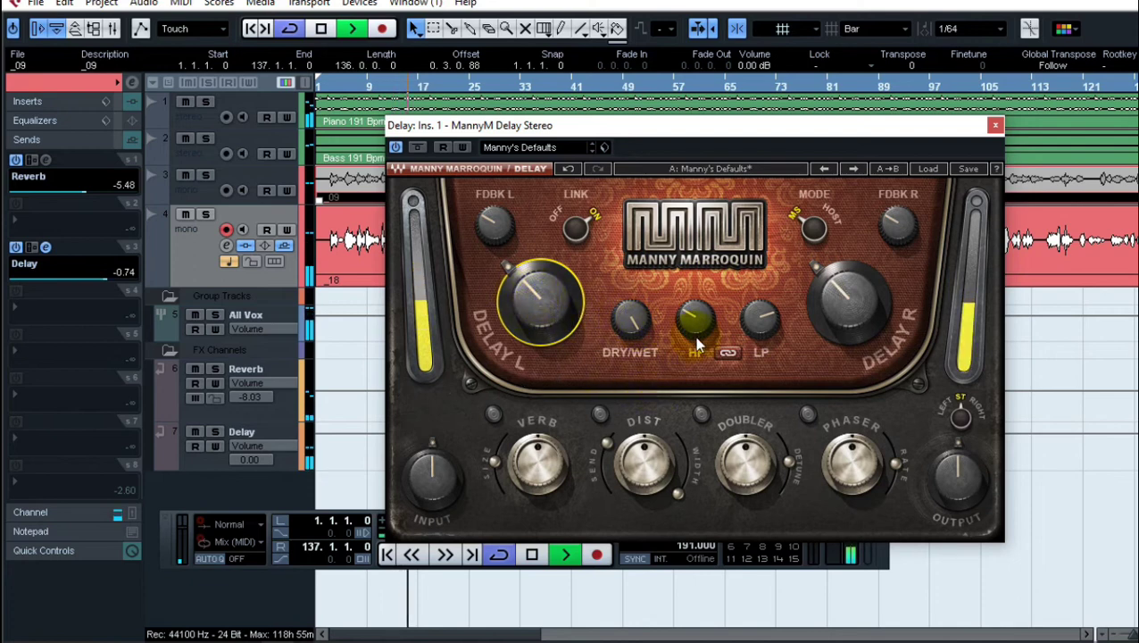
pyautogui.moveTo(696, 341); pyautogui.dragTo(696, 350)
pyautogui.click(757, 328)
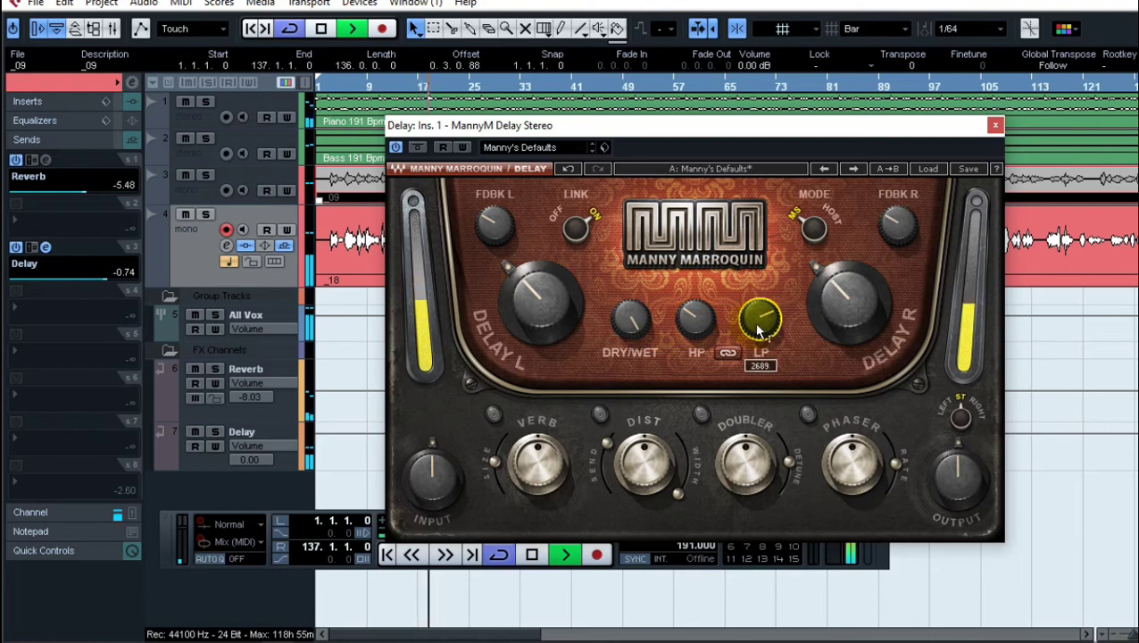
# Step: Turn on the Verb effect at 64.3 and the Doubler effect, adjusting the Doubler amount while the project plays
pyautogui.click(493, 414)
pyautogui.moveTo(541, 476); pyautogui.dragTo(536, 480)
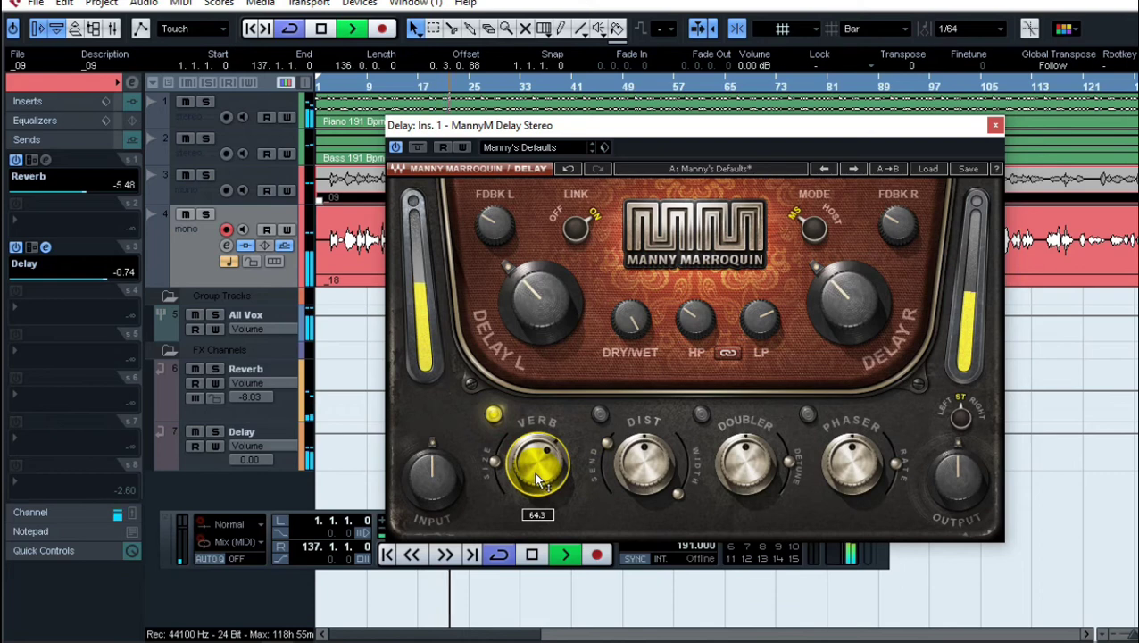
pyautogui.click(701, 413)
pyautogui.moveTo(738, 464); pyautogui.dragTo(739, 459)
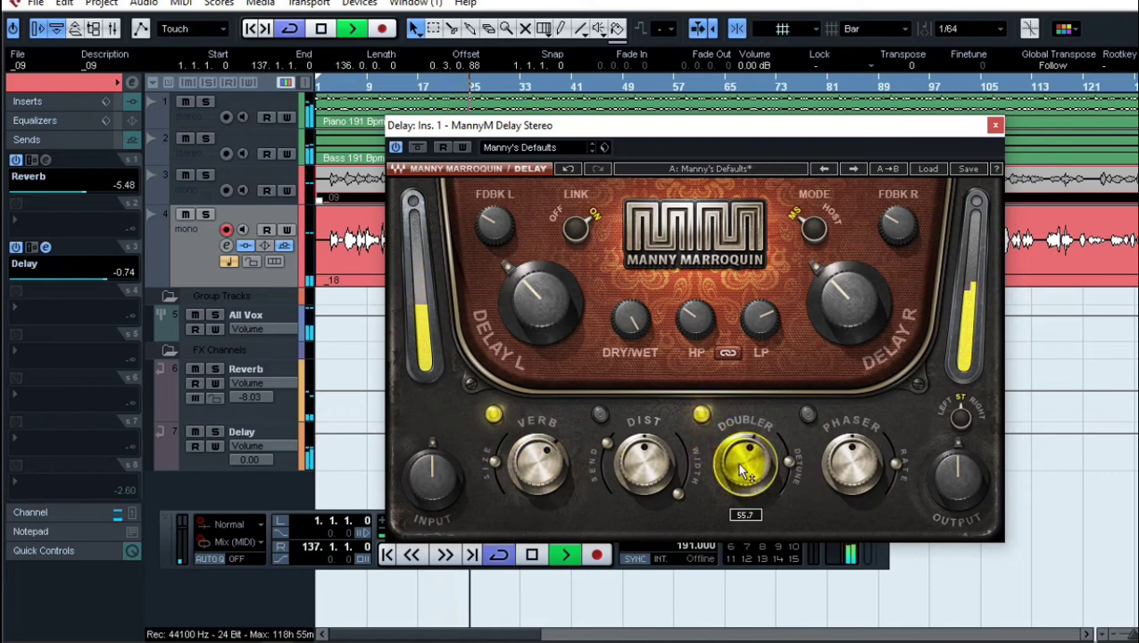
pyautogui.moveTo(741, 453); pyautogui.dragTo(741, 456)
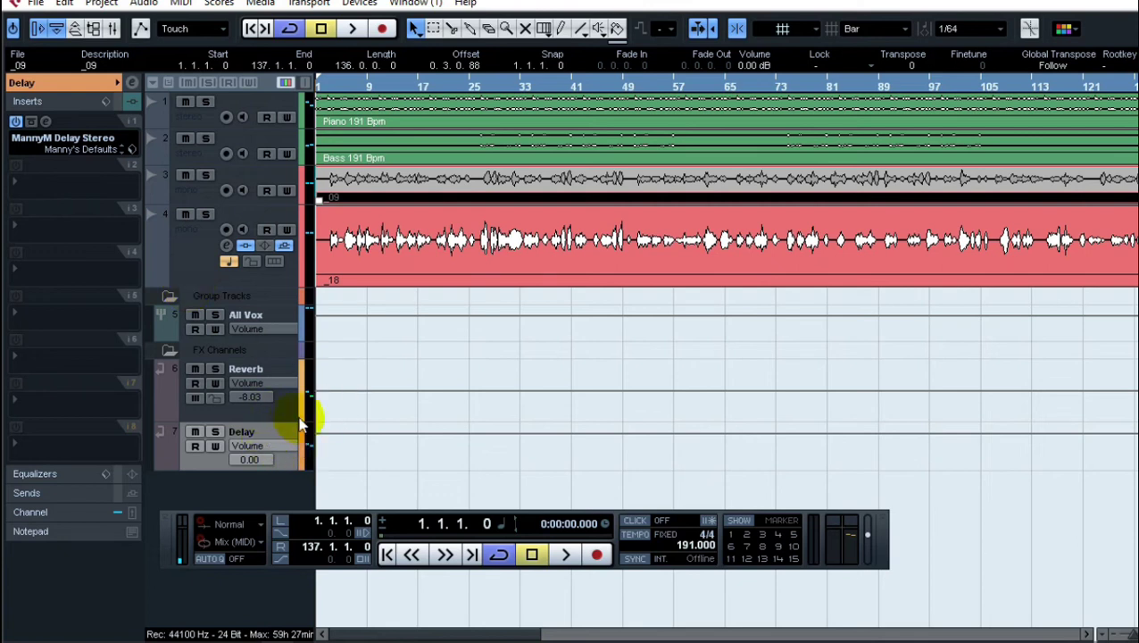
# Step: Add another FX channel track with the Waves H-Delay Stereo plug-in
pyautogui.rightClick(252, 489)
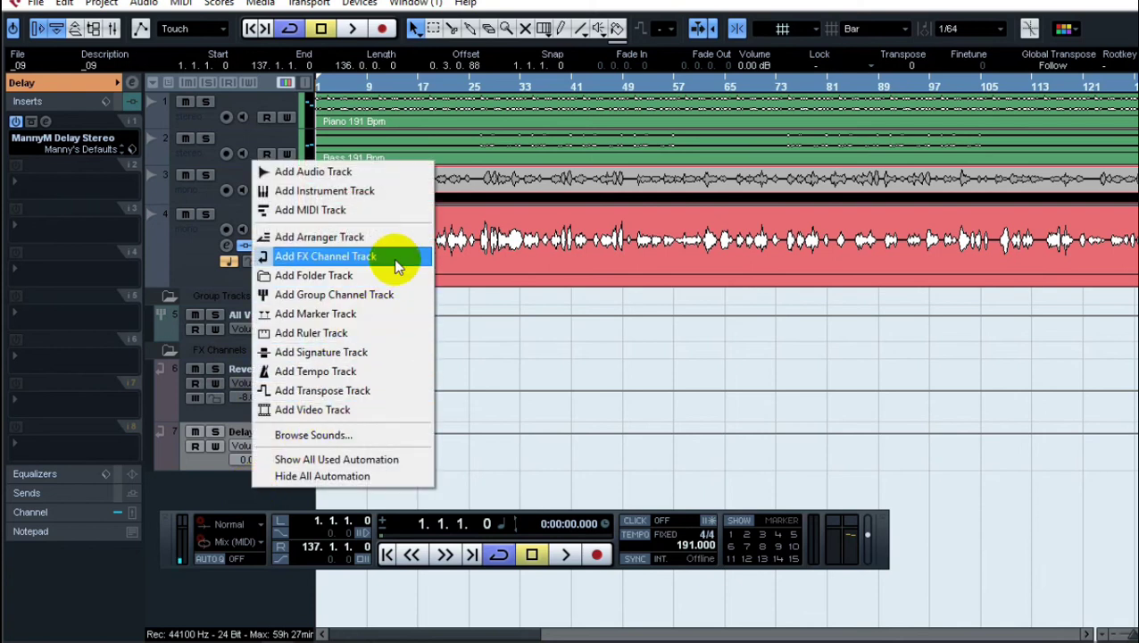
pyautogui.click(394, 258)
pyautogui.click(574, 337)
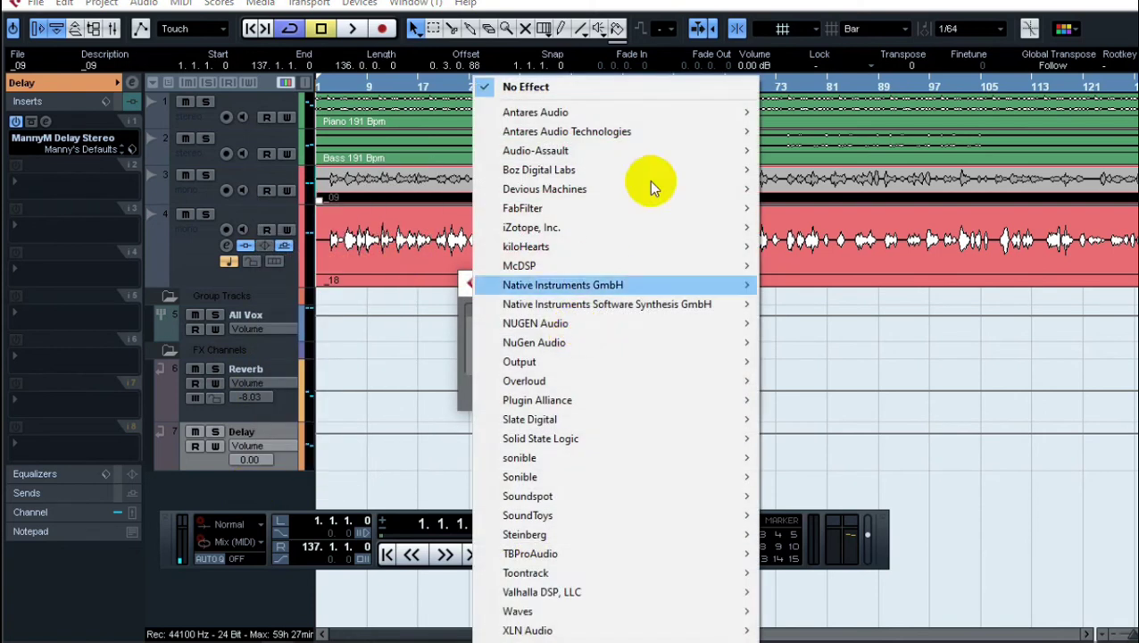
pyautogui.moveTo(616, 612)
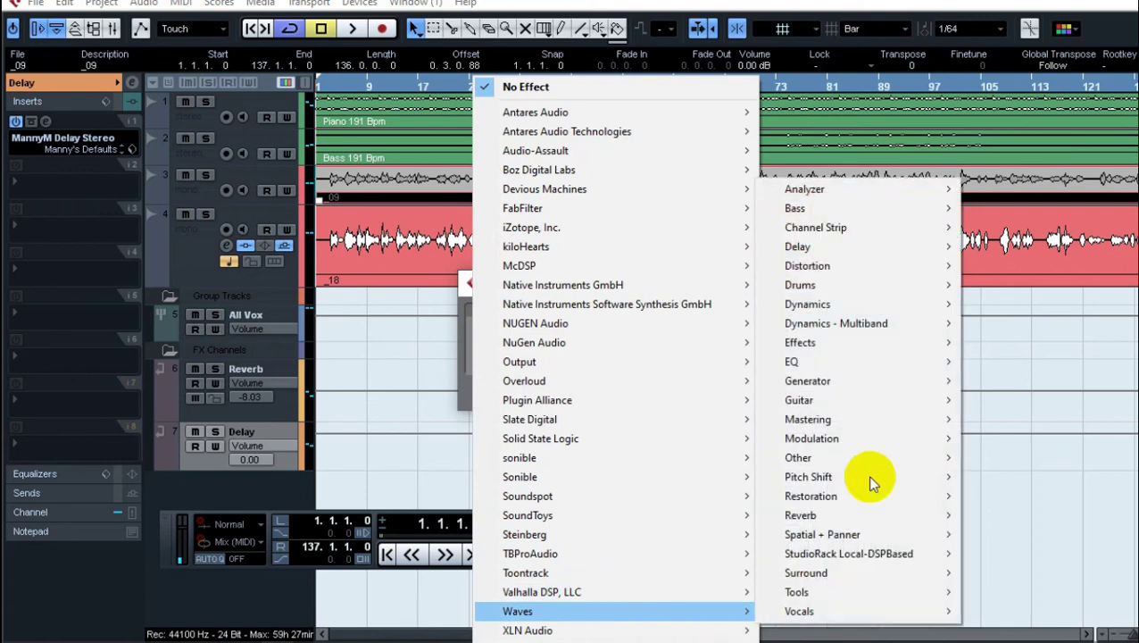
pyautogui.moveTo(867, 240)
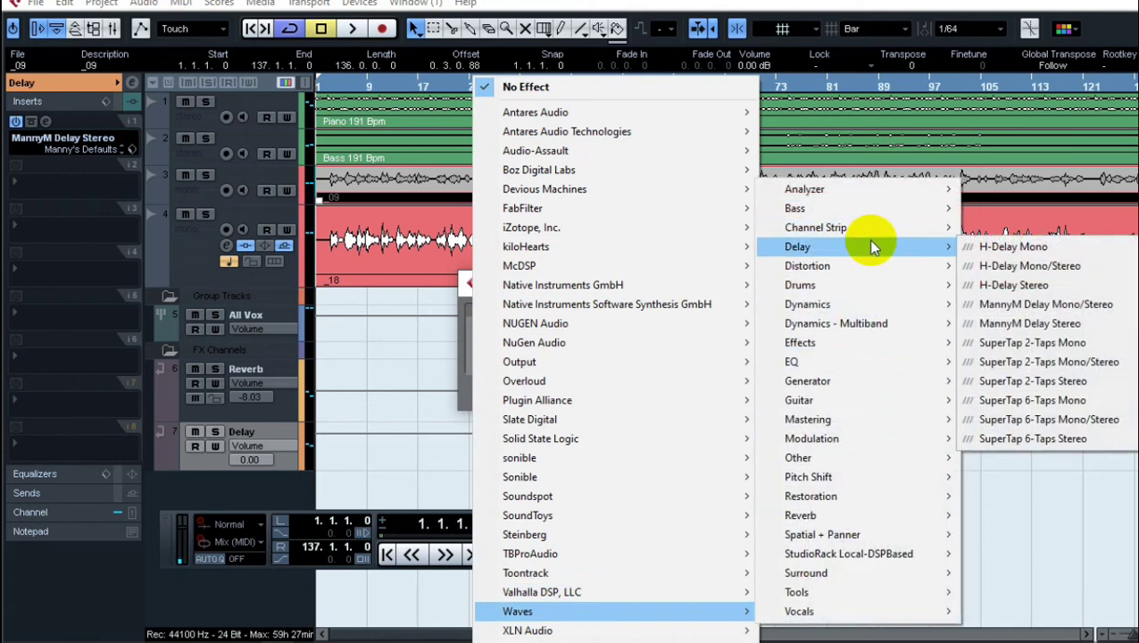
pyautogui.click(1011, 284)
pyautogui.click(614, 402)
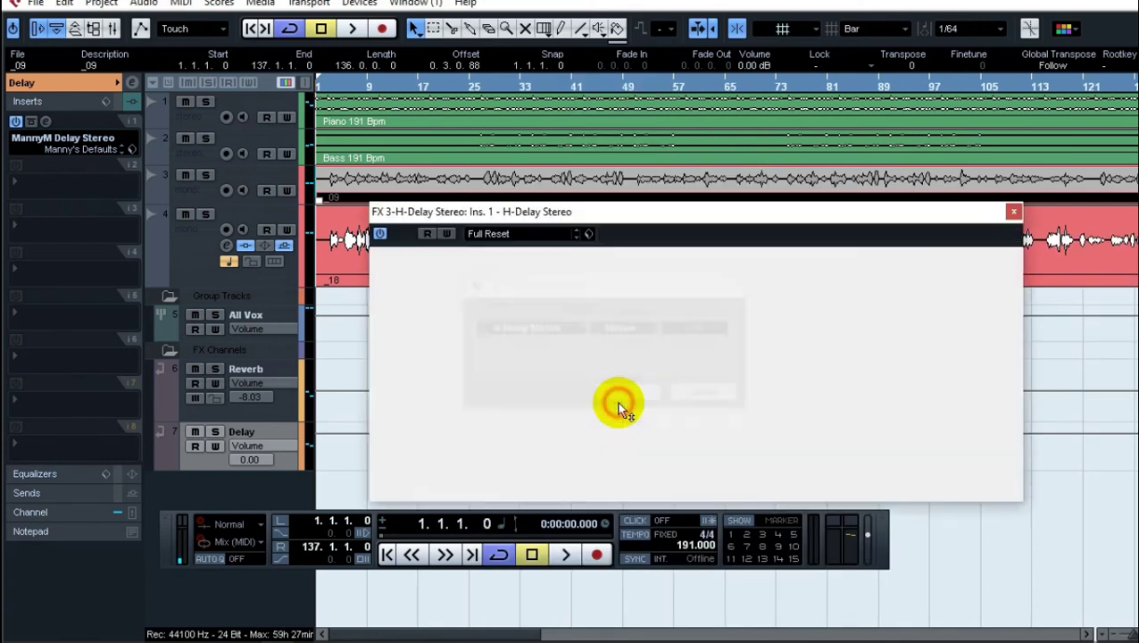
# Step: Route track 4's third send to FX 3-H-Delay Stereo and activate it
pyautogui.click(176, 264)
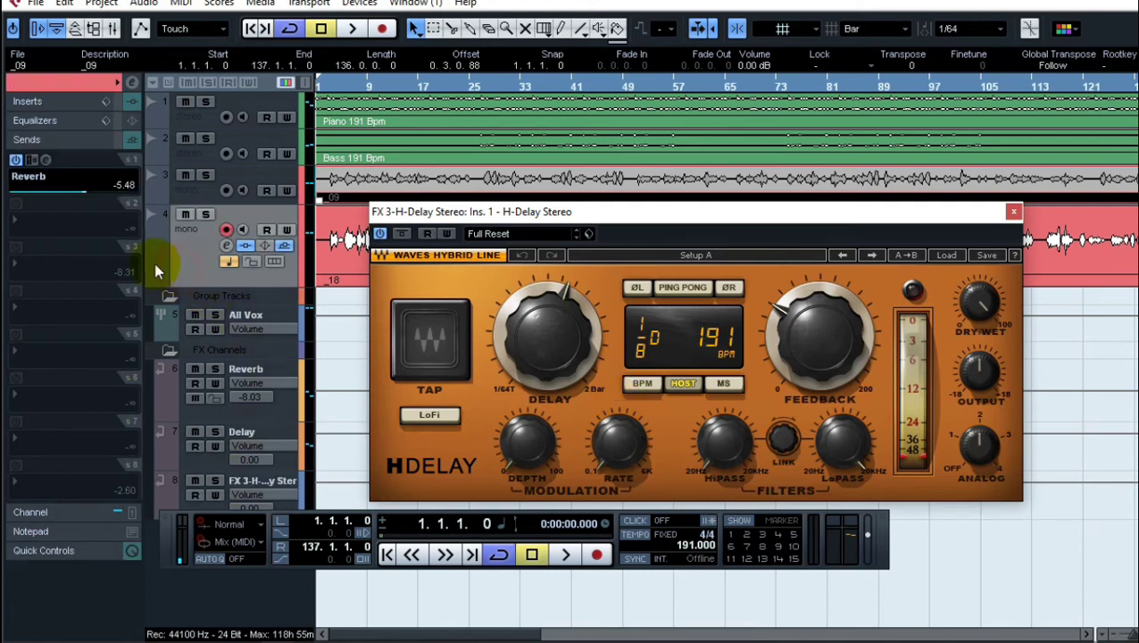
pyautogui.click(44, 265)
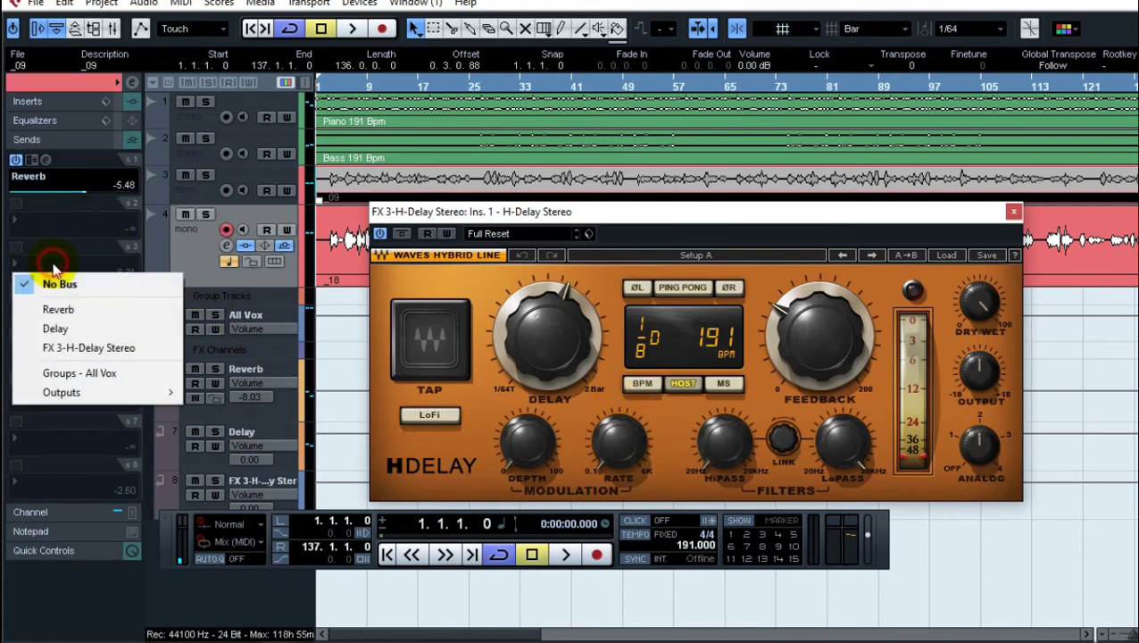
pyautogui.click(116, 347)
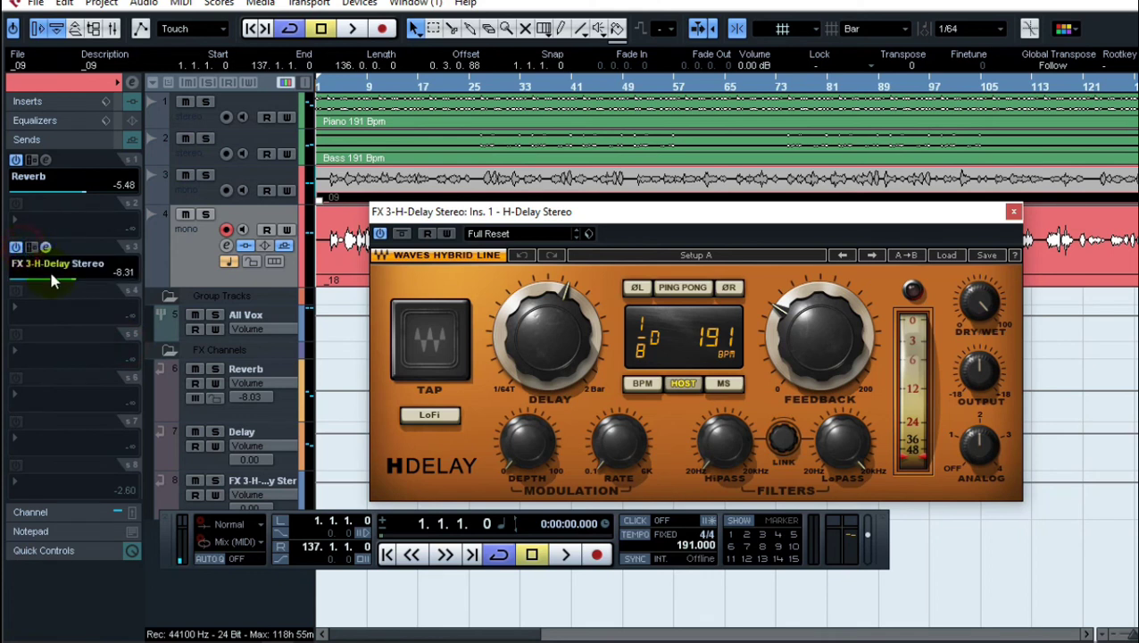
# Step: Move the transport panel clear of the new FX track, rename the track H Delay and colour it light blue
pyautogui.moveTo(266, 514); pyautogui.dragTo(353, 534)
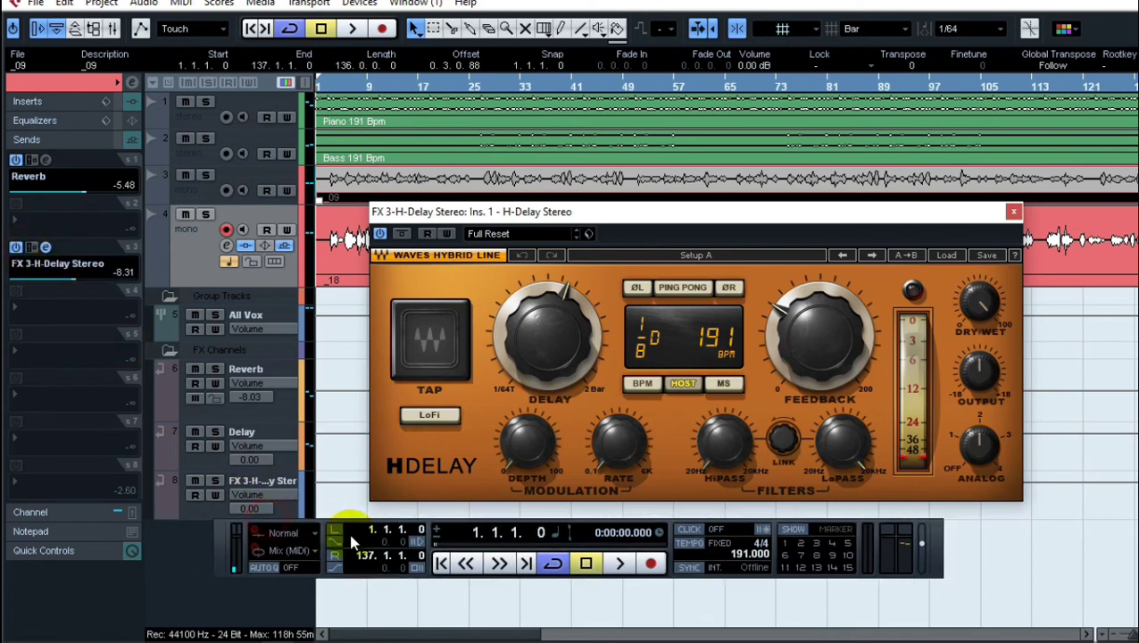
pyautogui.doubleClick(269, 482)
pyautogui.press('BackSpace')
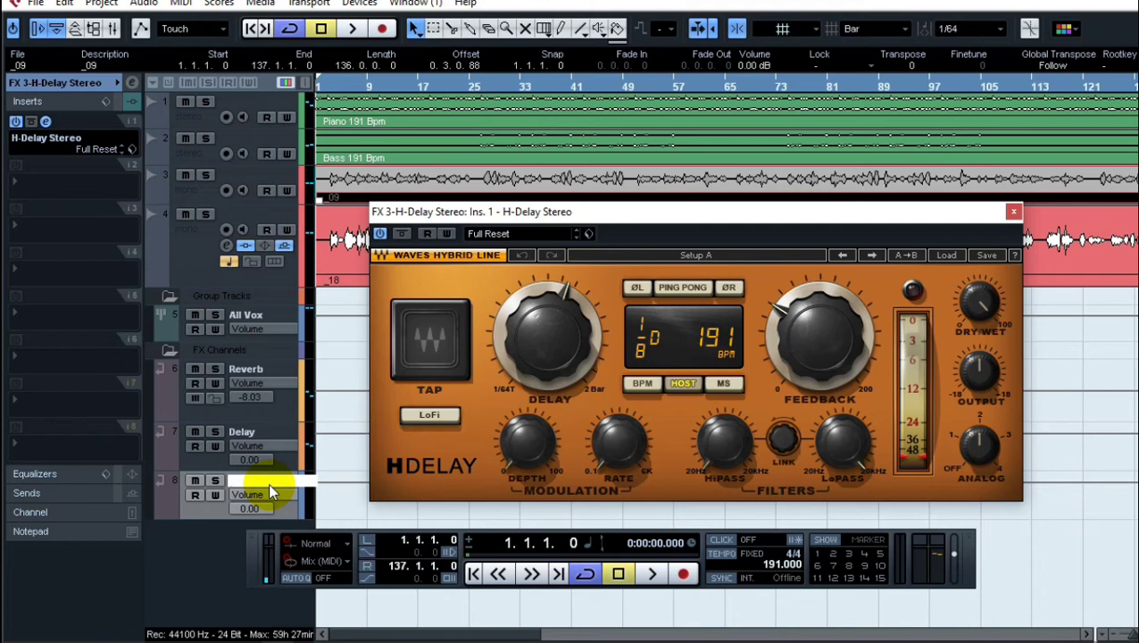
pyautogui.write('H Delay')
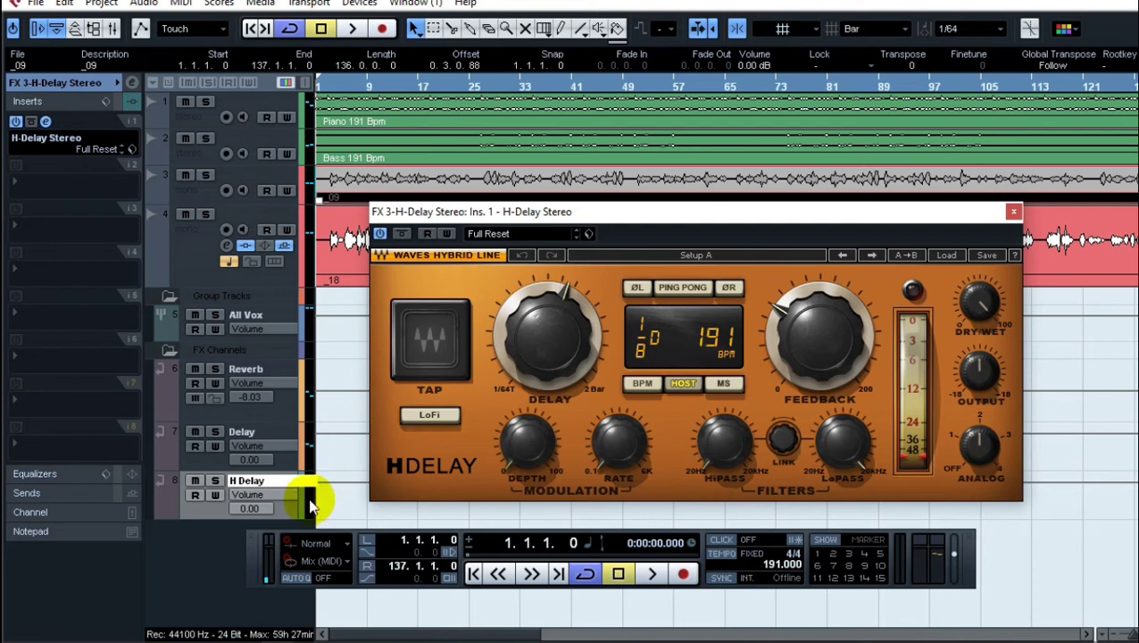
pyautogui.press('Return')
pyautogui.click(300, 496)
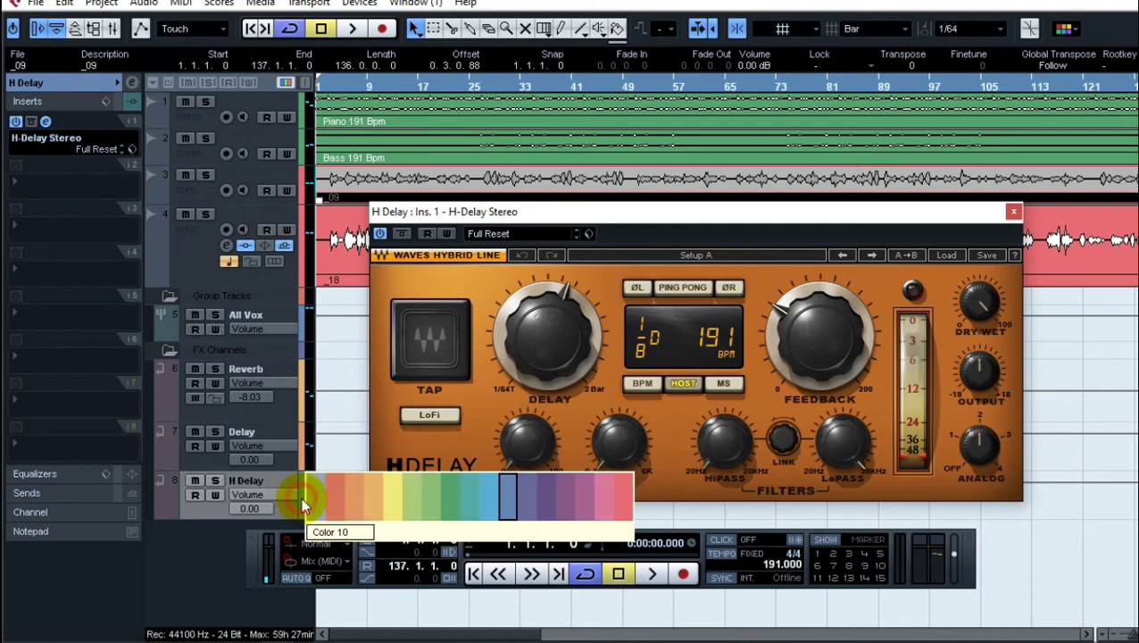
pyautogui.click(483, 506)
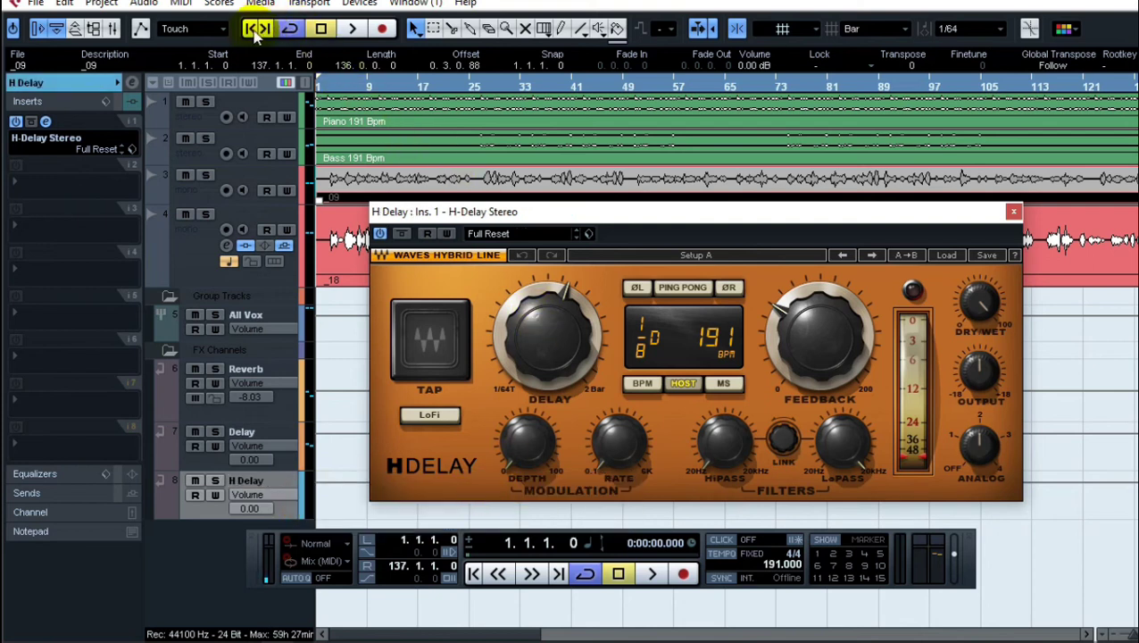
# Step: Select track 4 and try the H-Delay's BPM and MS sync modes, leaving it on HOST
pyautogui.click(202, 258)
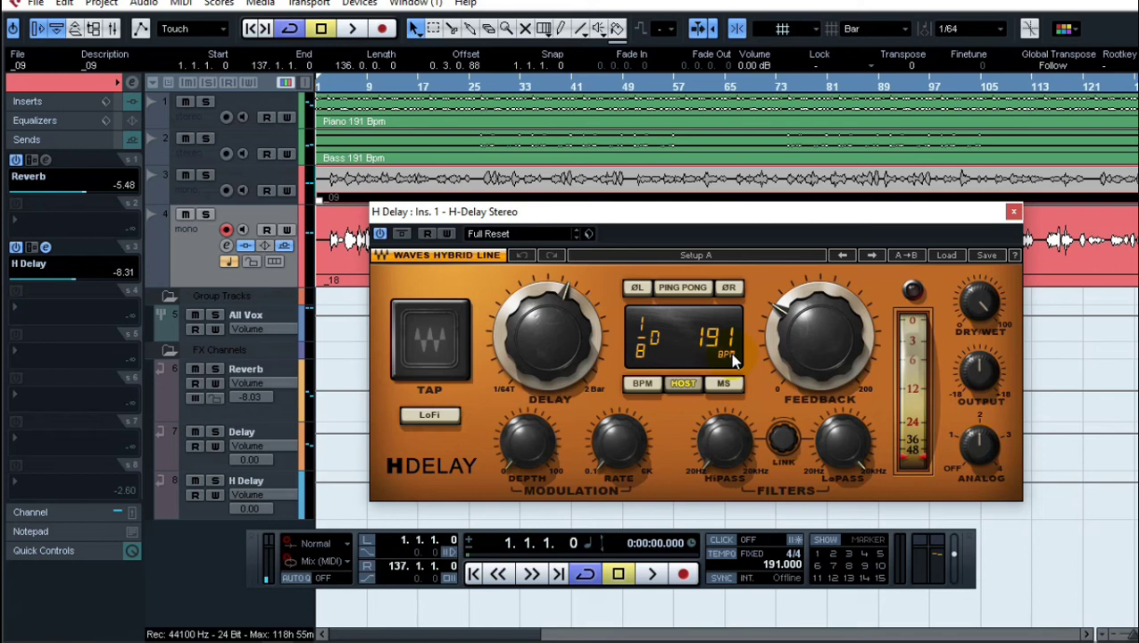
pyautogui.click(658, 386)
pyautogui.click(643, 383)
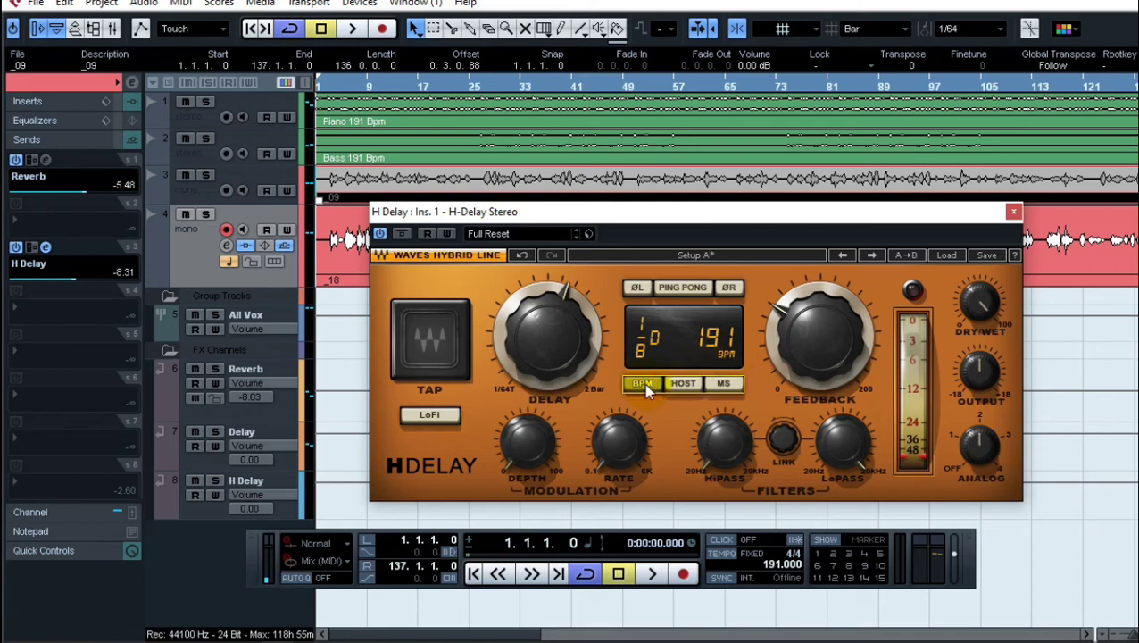
pyautogui.click(707, 390)
pyautogui.click(690, 389)
pyautogui.click(634, 386)
# Step: Load the H-Delay's Basic Stereo preset from the Classics presets and play the project from the start
pyautogui.click(945, 257)
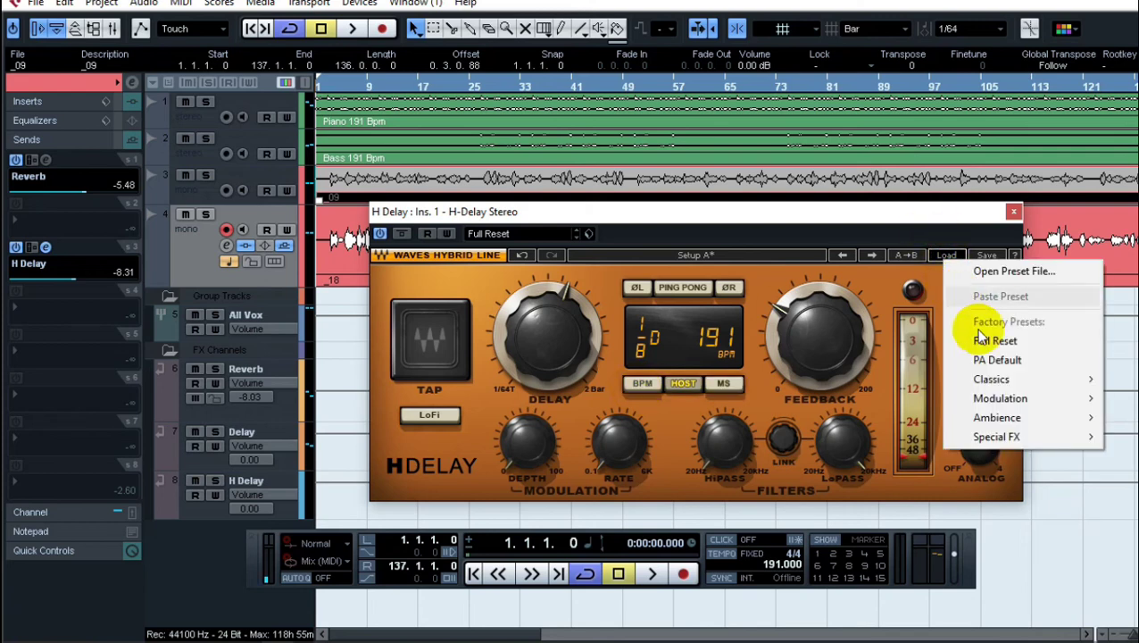
pyautogui.moveTo(1028, 381)
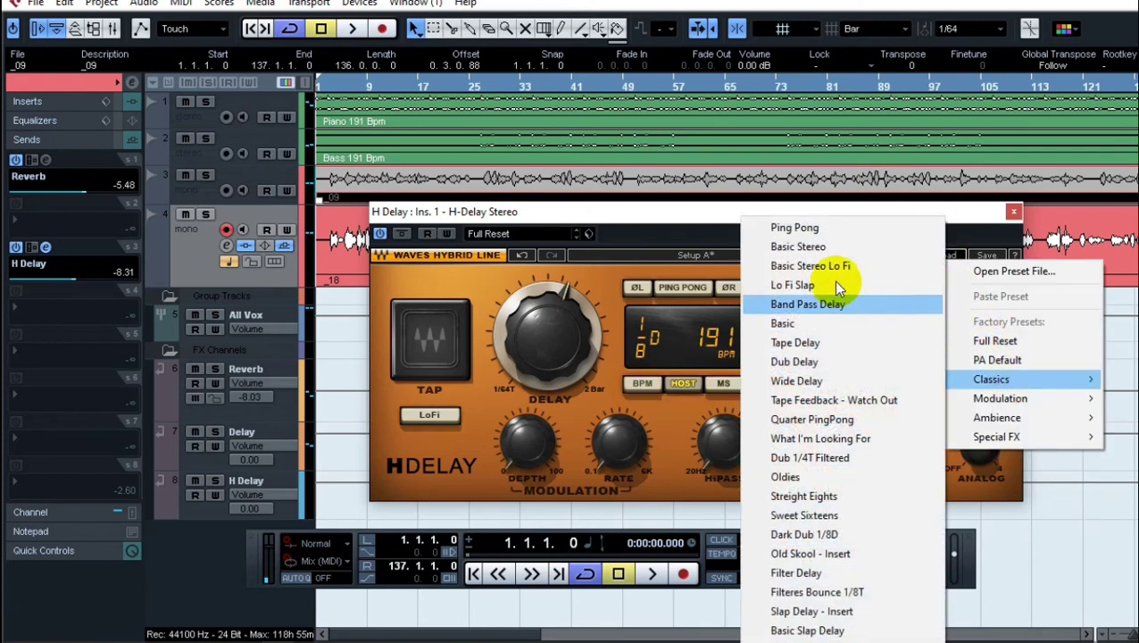
pyautogui.click(829, 254)
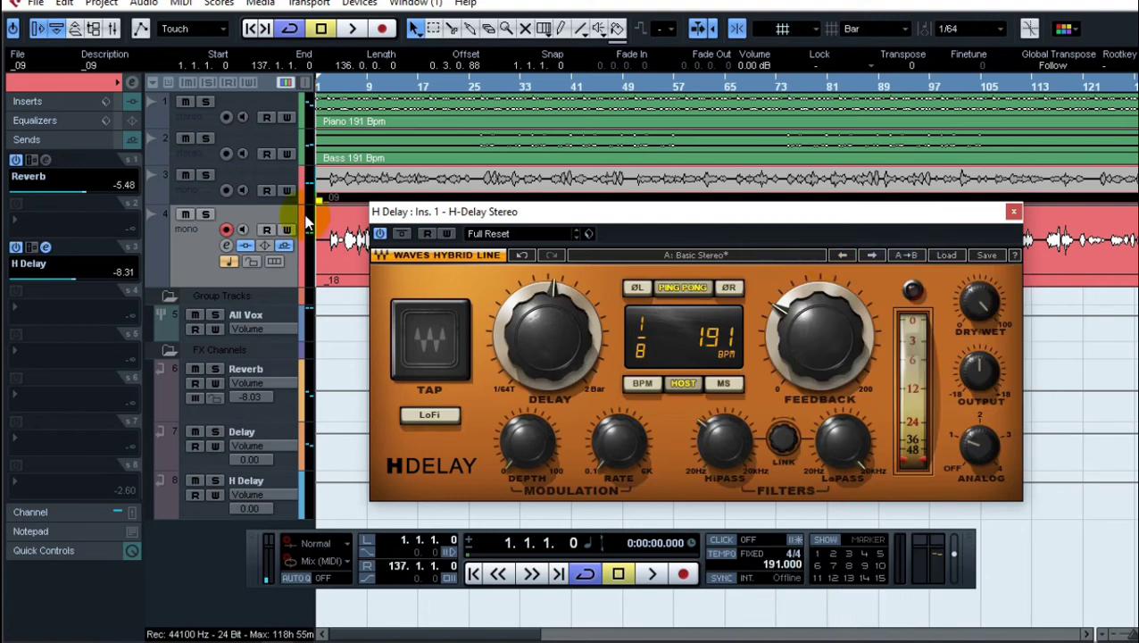
pyautogui.click(329, 82)
pyautogui.press('space')
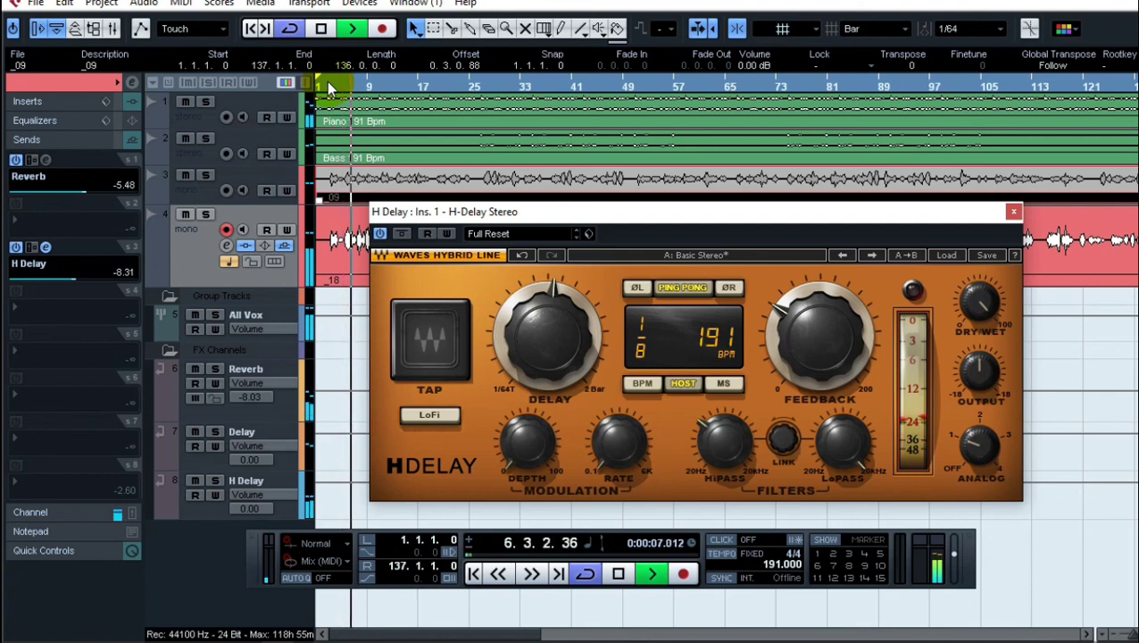
# Step: Audition the Classics presets Basic and Basic Stereo Lo Fi on the H-Delay during playback
pyautogui.click(948, 255)
pyautogui.moveTo(1025, 377)
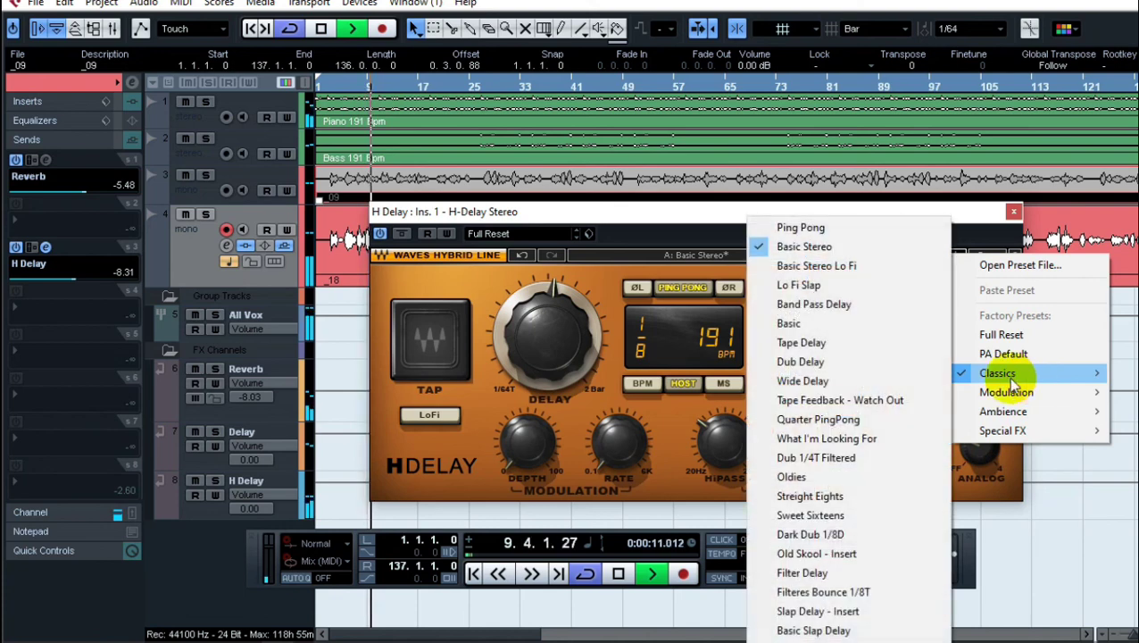
pyautogui.click(866, 322)
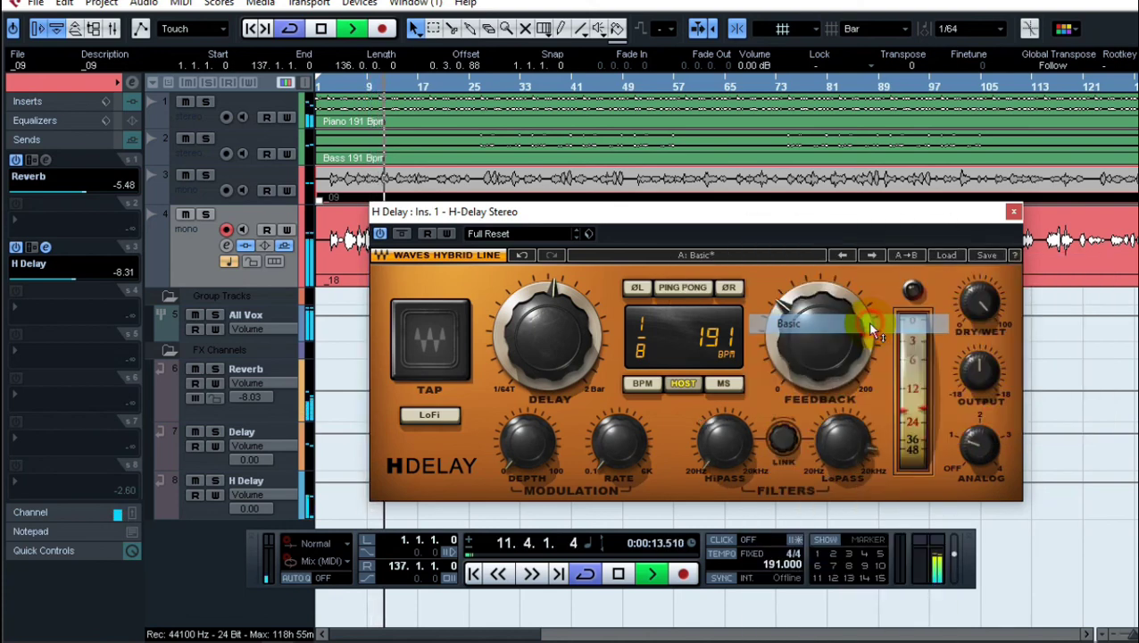
pyautogui.click(946, 256)
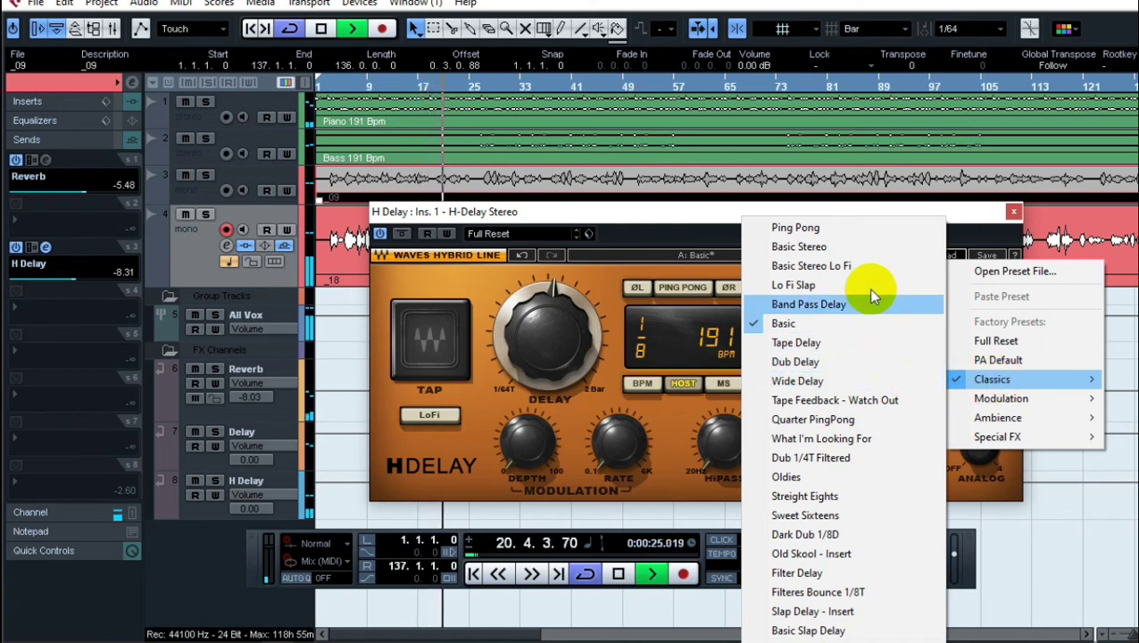
pyautogui.click(870, 265)
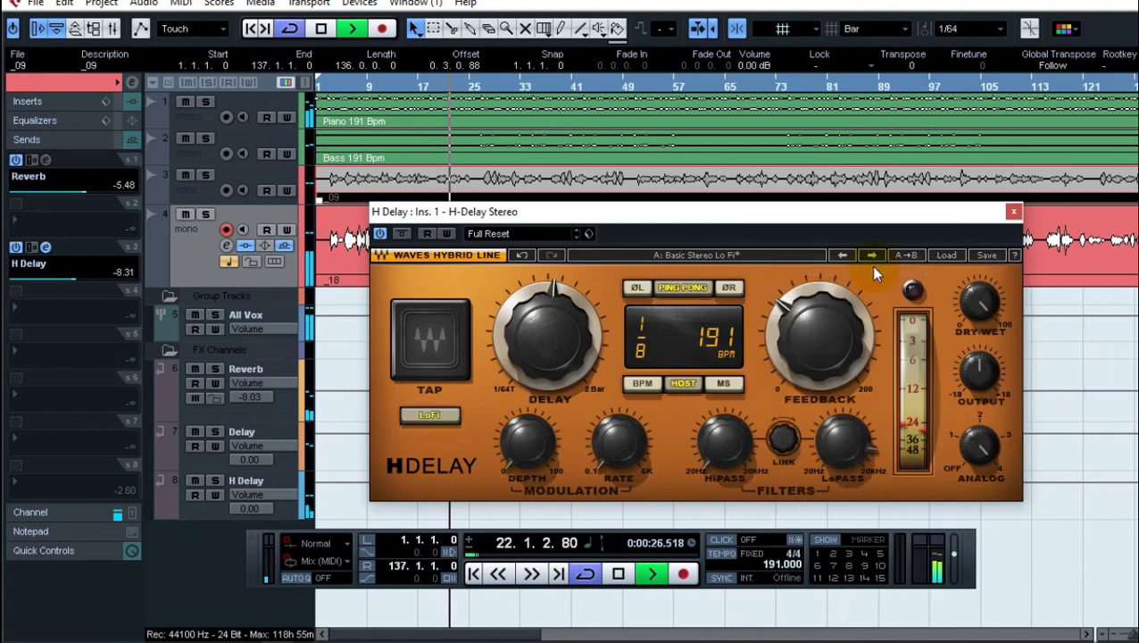
# Step: Reload the Basic Stereo preset on the H-Delay and stop playback
pyautogui.click(947, 257)
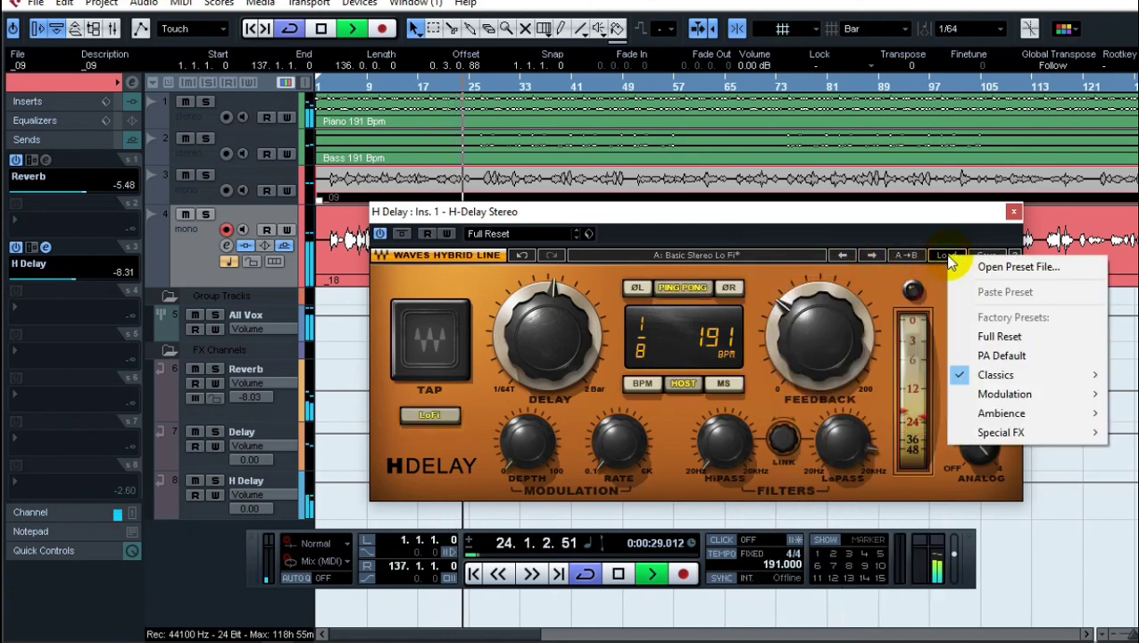
pyautogui.moveTo(1044, 375)
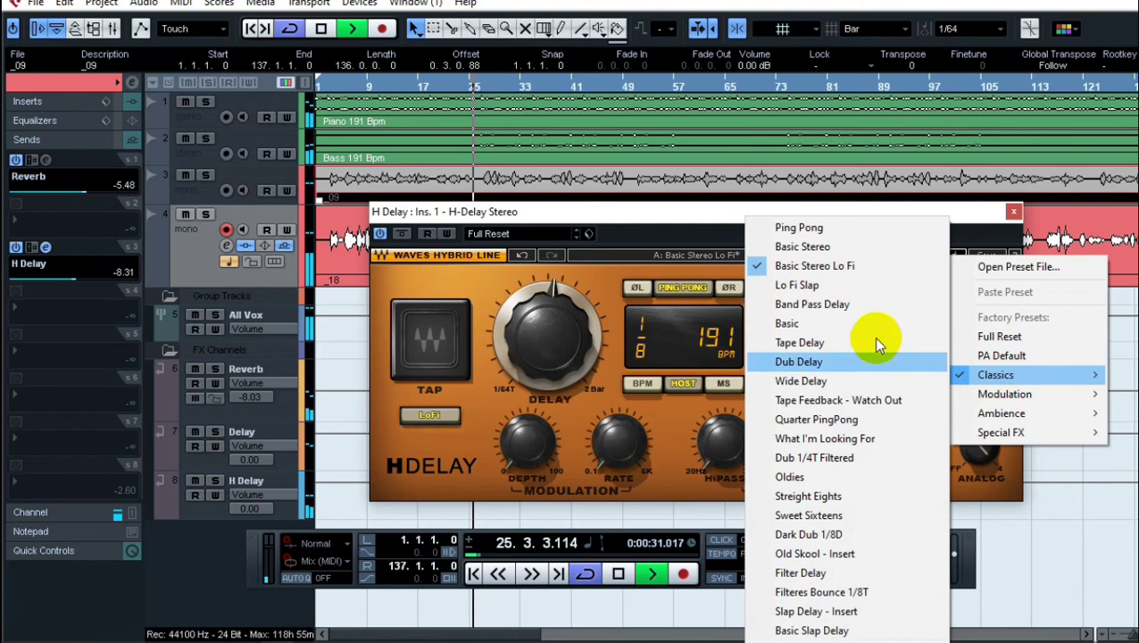
pyautogui.click(870, 245)
pyautogui.press('space')
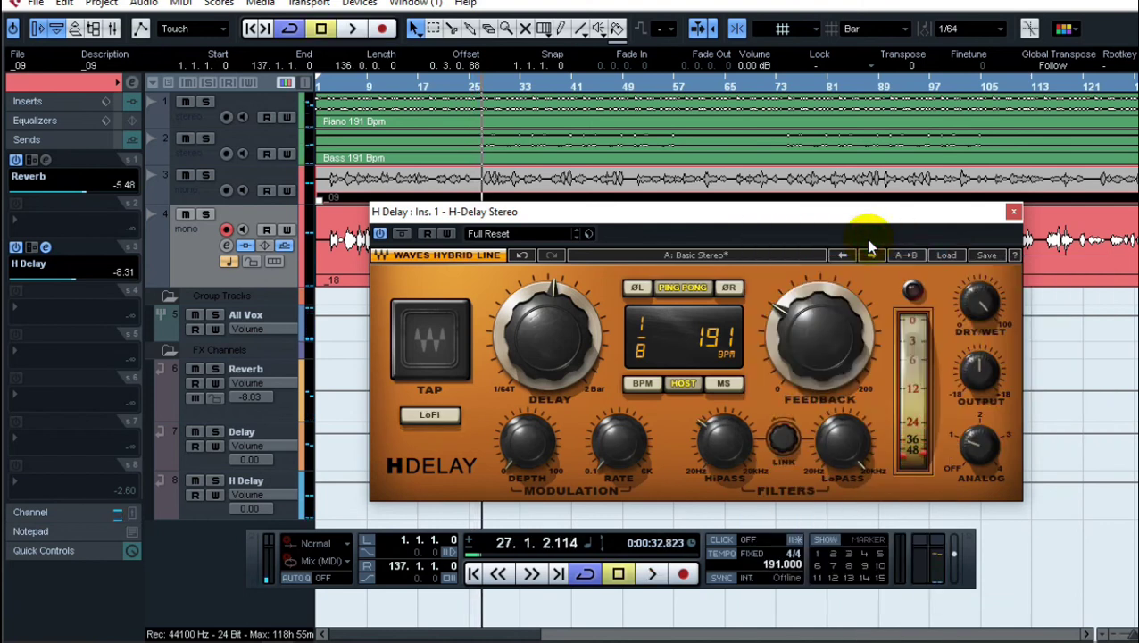
# Step: Slightly lower the H-Delay's HiPass and LoPass filters, raise its feedback a little and return the playhead to the project start
pyautogui.moveTo(725, 453); pyautogui.dragTo(725, 461)
pyautogui.moveTo(843, 447); pyautogui.dragTo(843, 454)
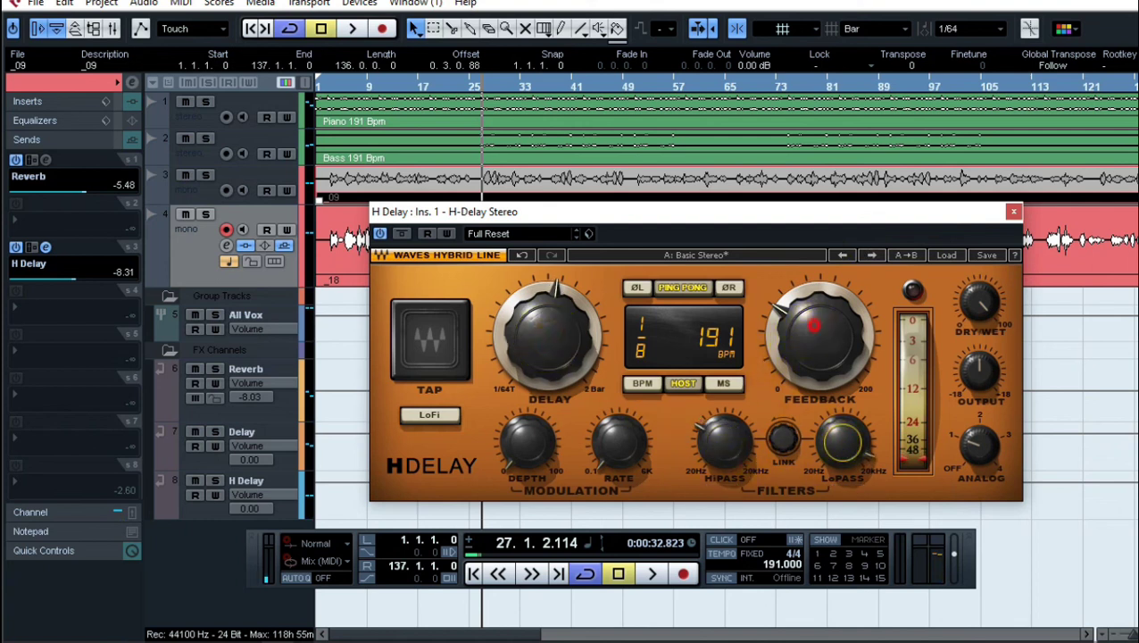
pyautogui.click(253, 29)
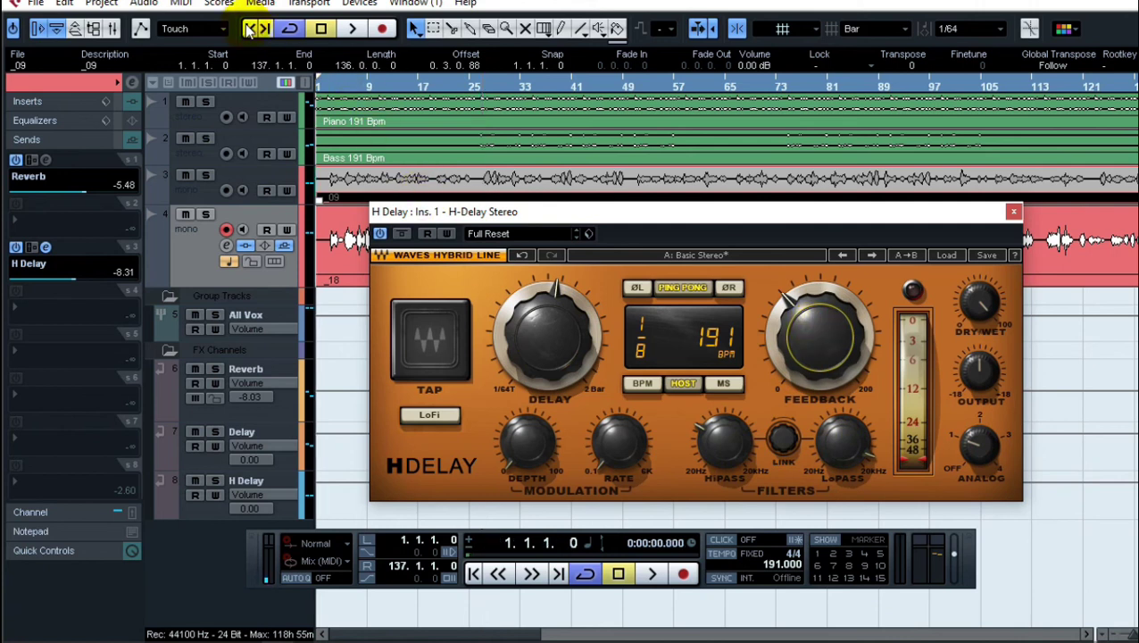